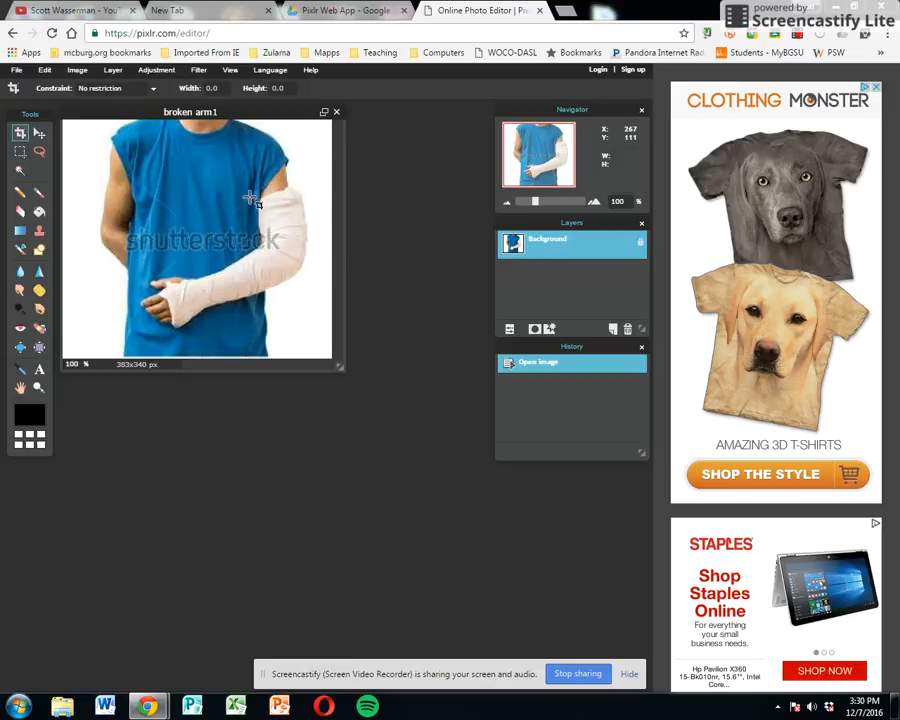
# - Unlock the background layer and remove the white areas on both sides of the torso with the Wand tool
pyautogui.doubleClick(643, 246)
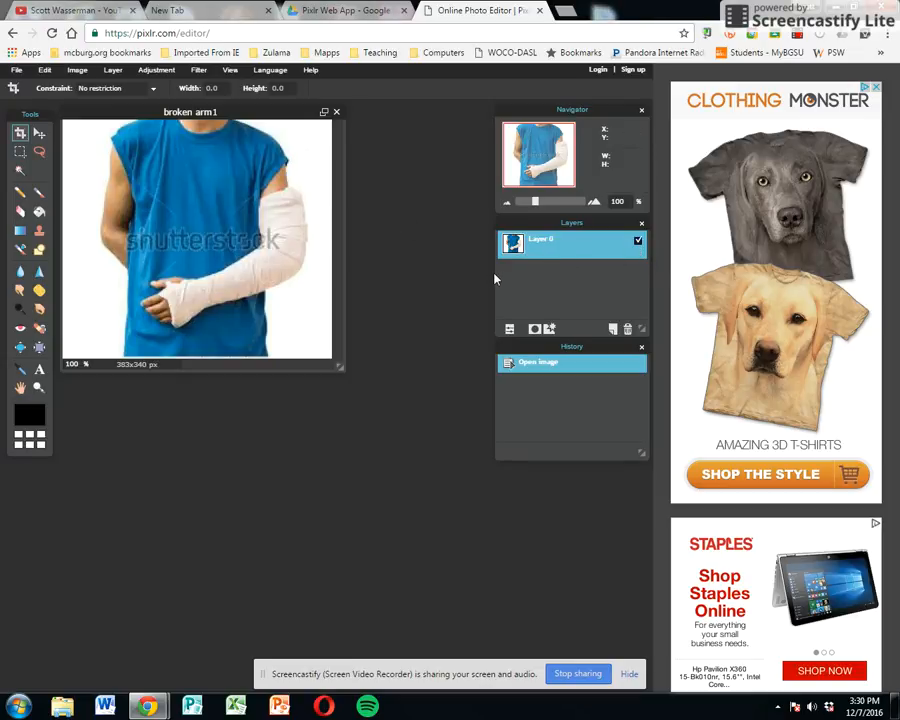
pyautogui.click(20, 172)
pyautogui.click(84, 181)
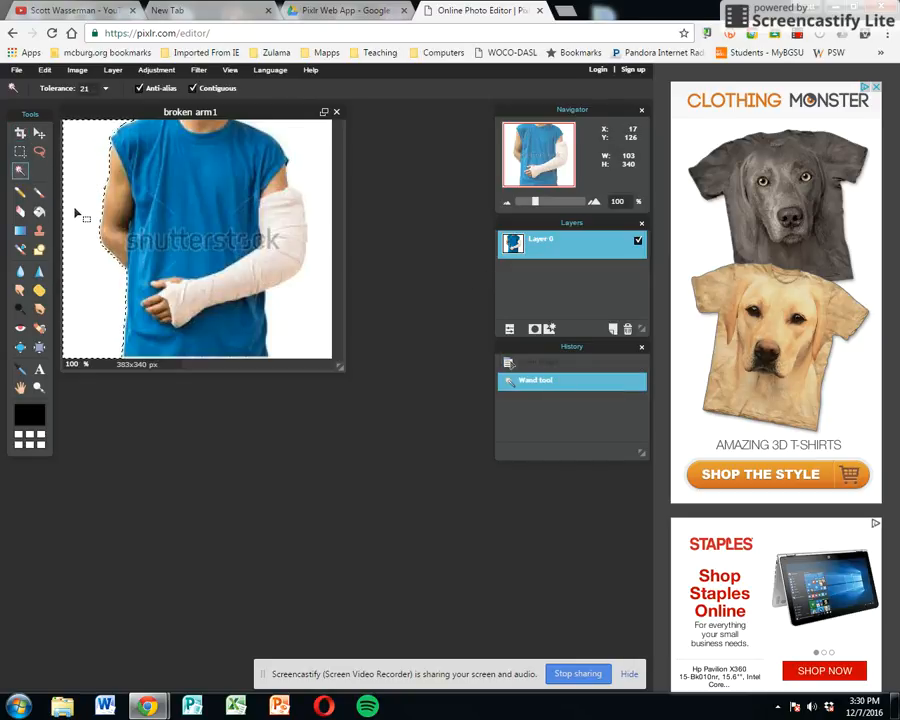
pyautogui.press('Delete')
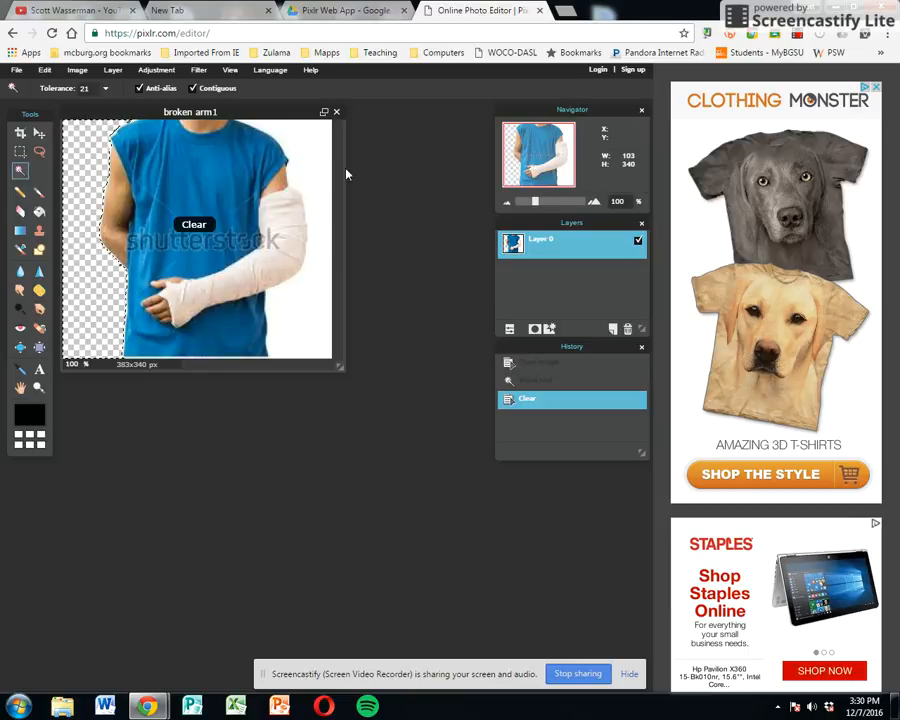
pyautogui.click(305, 180)
pyautogui.press('Delete')
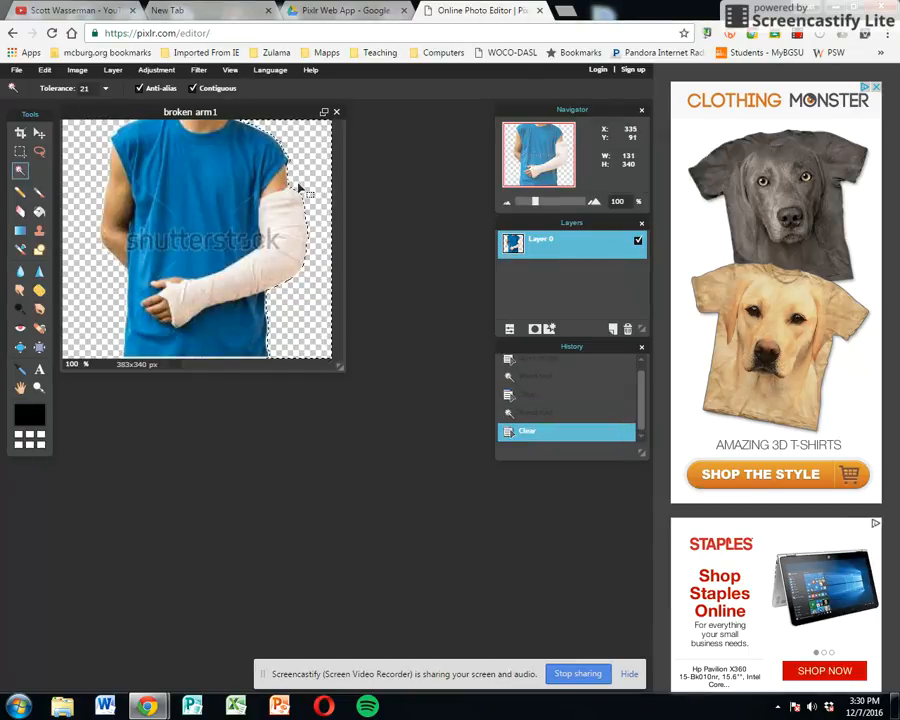
pyautogui.click(16, 70)
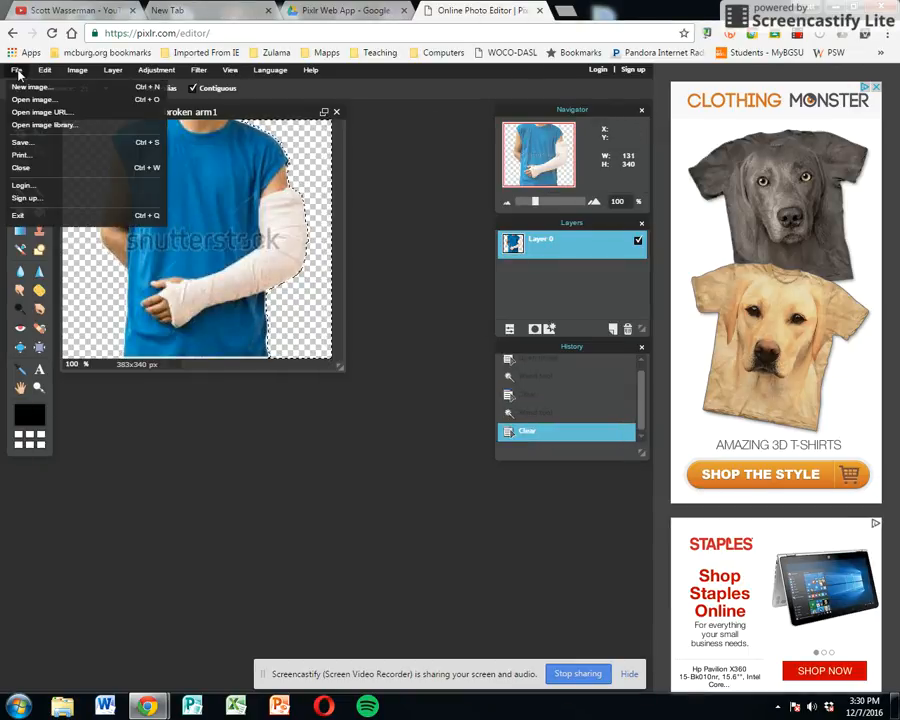
pyautogui.click(20, 145)
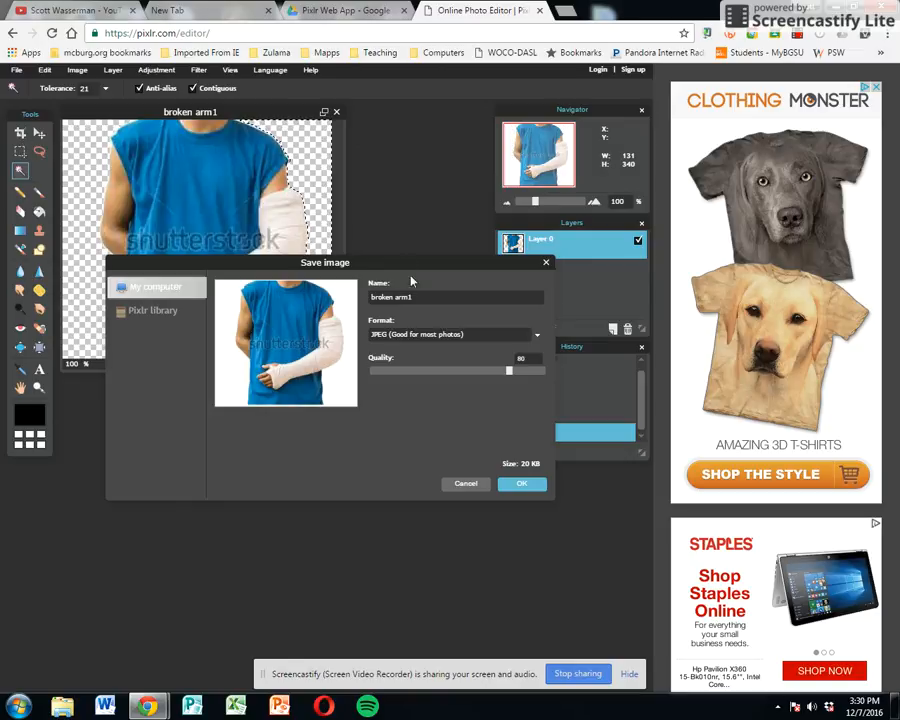
pyautogui.click(506, 336)
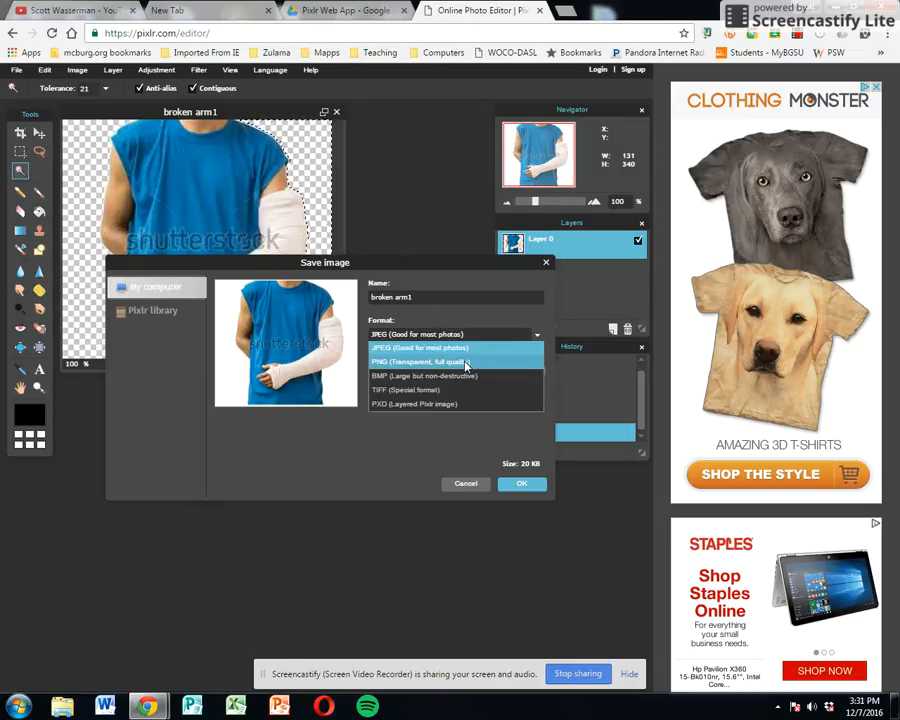
pyautogui.click(465, 363)
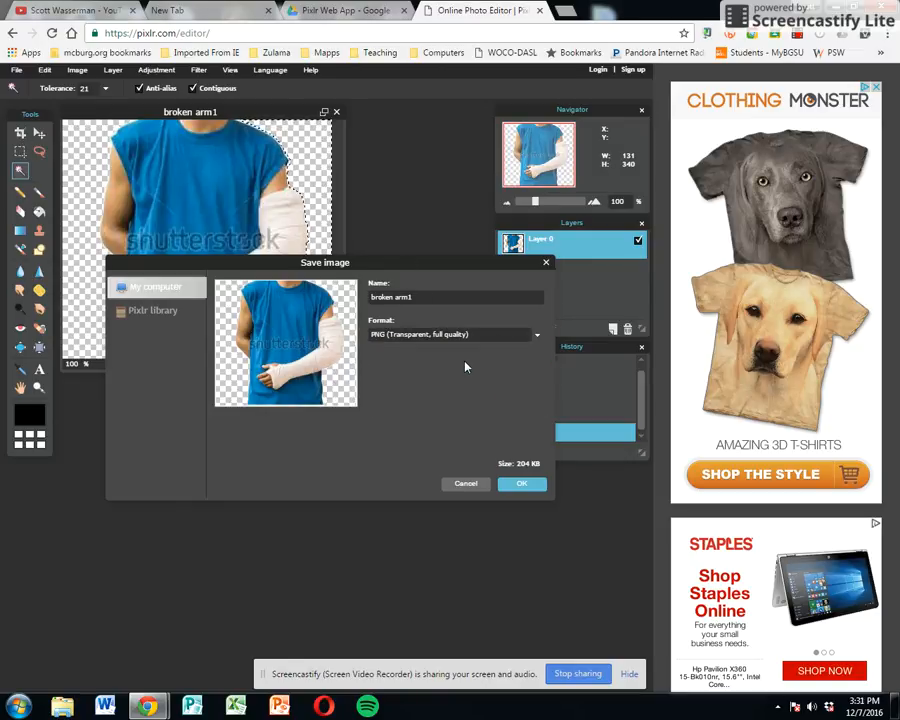
pyautogui.click(474, 486)
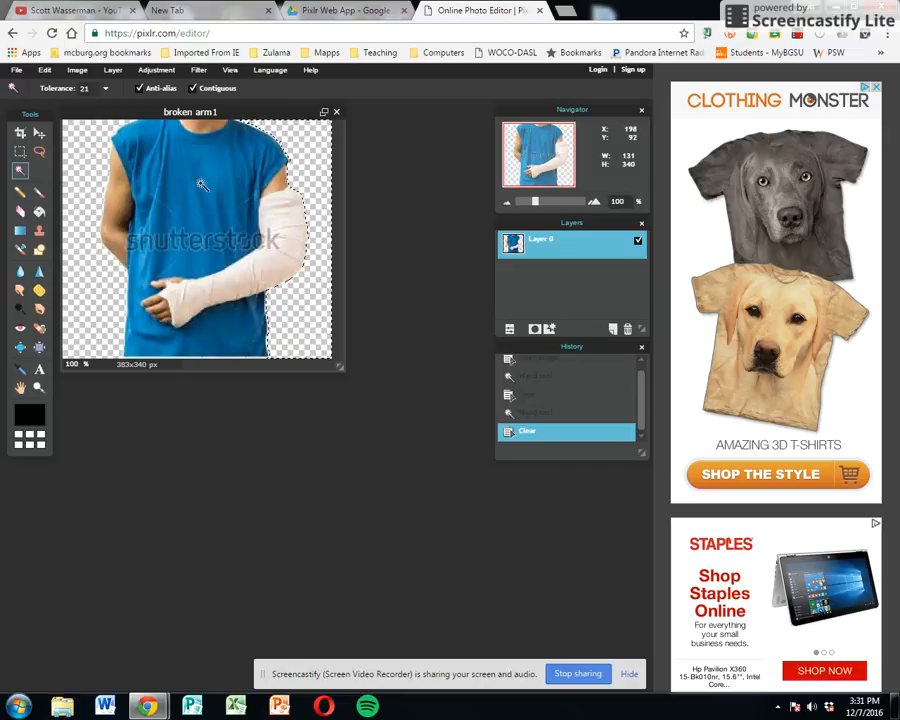
# - Deselect everything, then copy a rectangle of about 79 by 208 px around the uninjured arm and paste it as a new layer
pyautogui.click(45, 70)
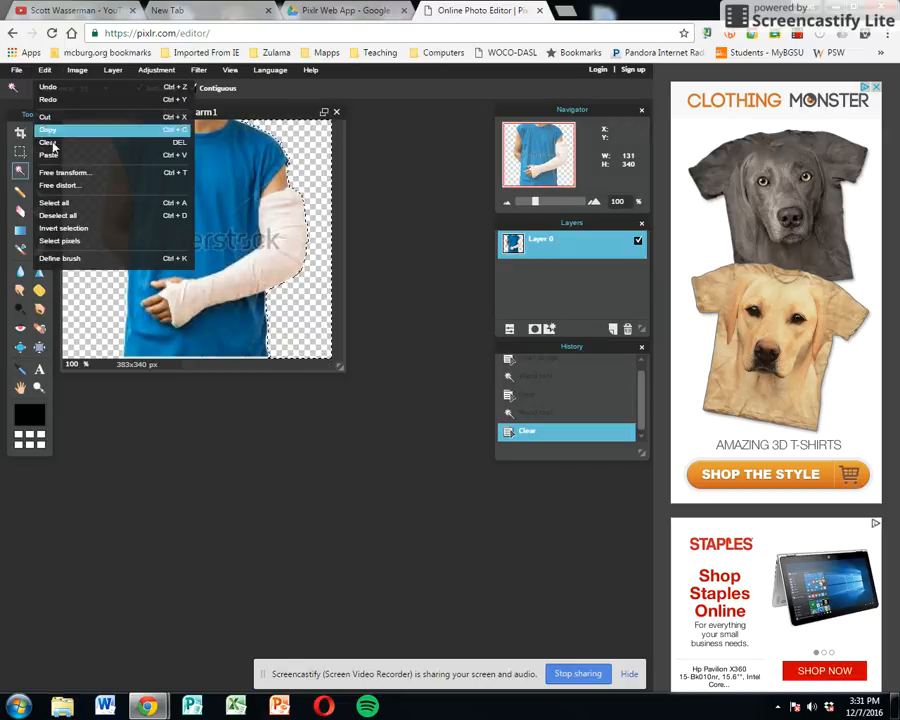
pyautogui.click(70, 214)
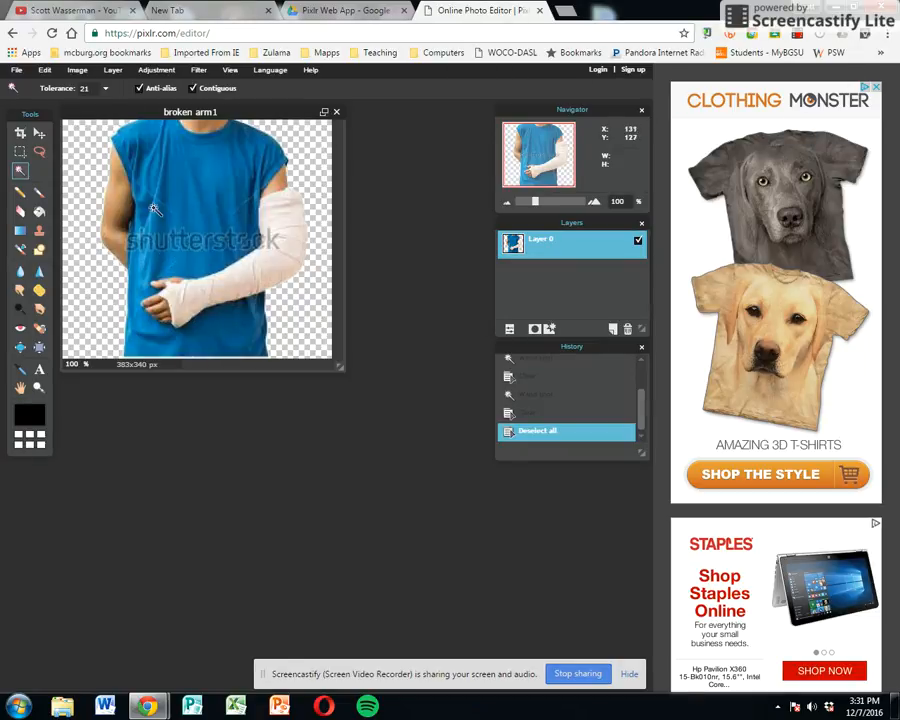
pyautogui.click(21, 153)
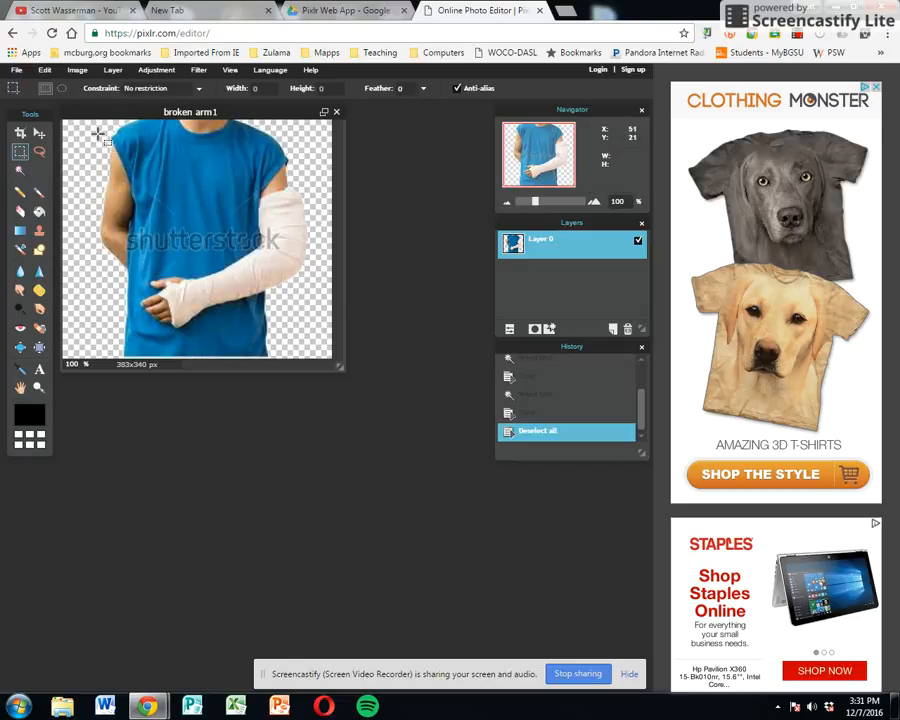
pyautogui.moveTo(88, 124); pyautogui.dragTo(144, 269)
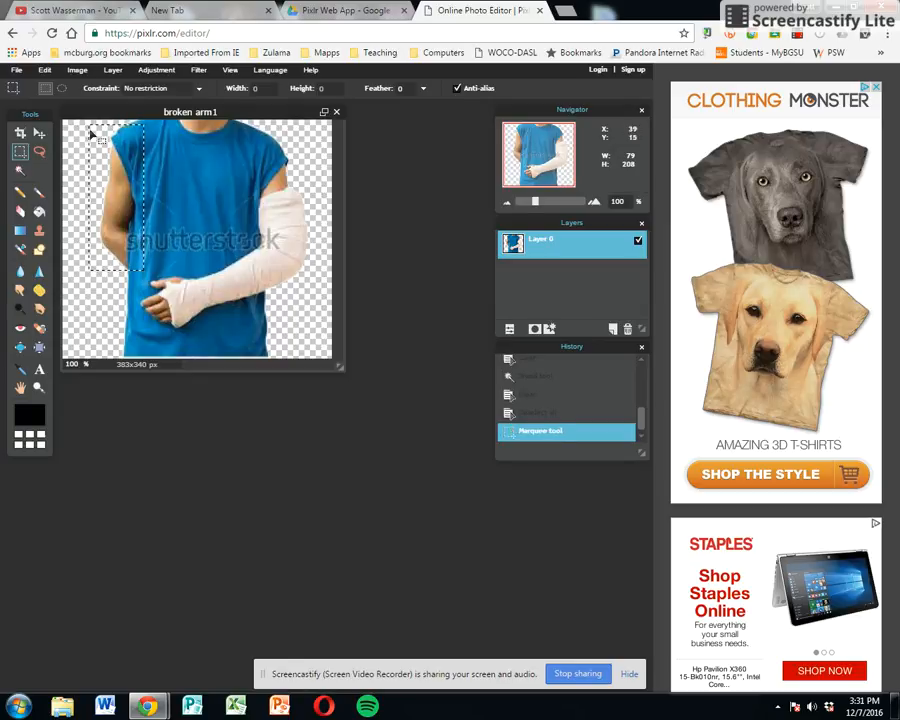
pyautogui.click(43, 70)
pyautogui.click(47, 130)
pyautogui.click(44, 70)
pyautogui.click(48, 155)
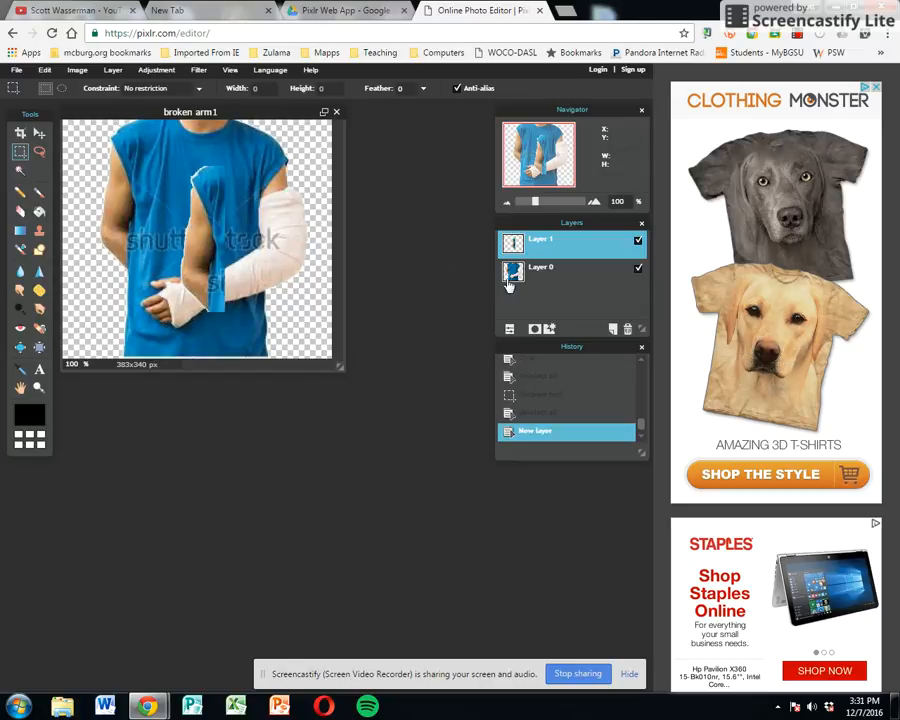
# - Compare the pasted arm with the original image by hiding and showing Layer 0, keeping Layer 1 active
pyautogui.click(560, 271)
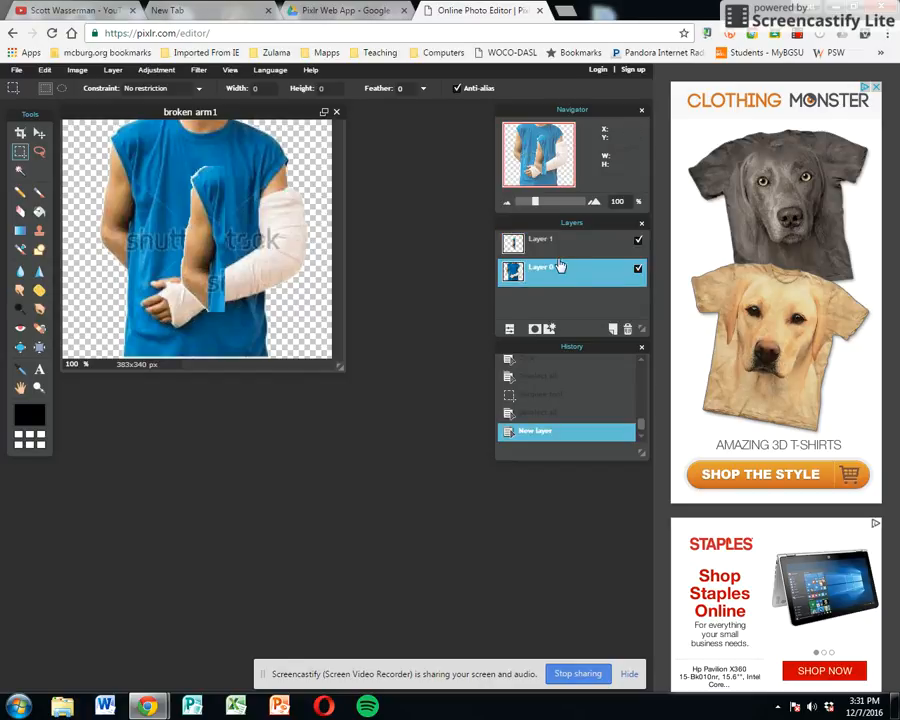
pyautogui.click(564, 245)
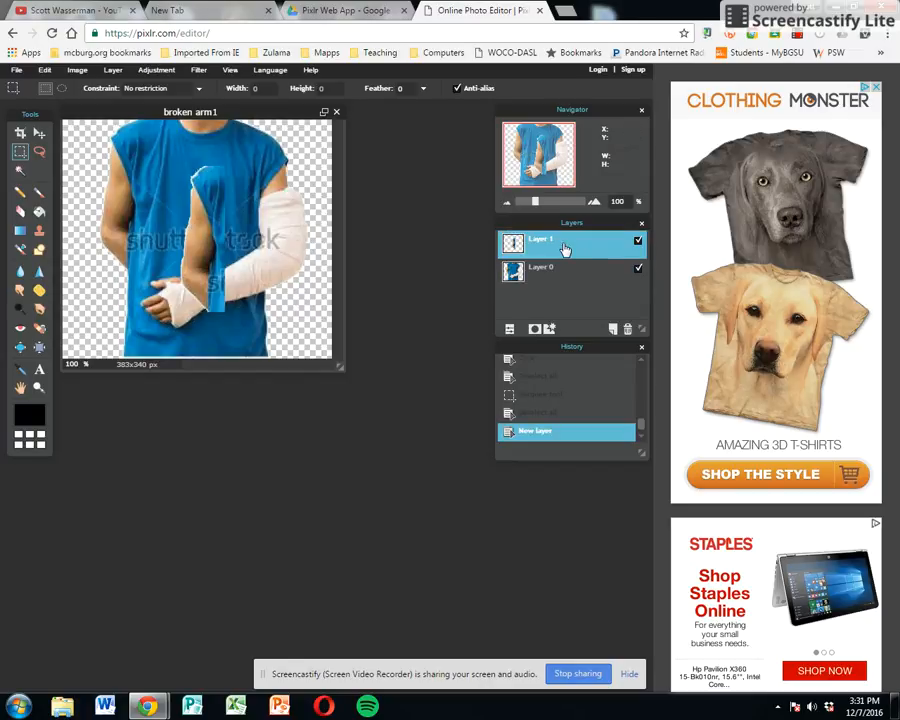
pyautogui.click(637, 270)
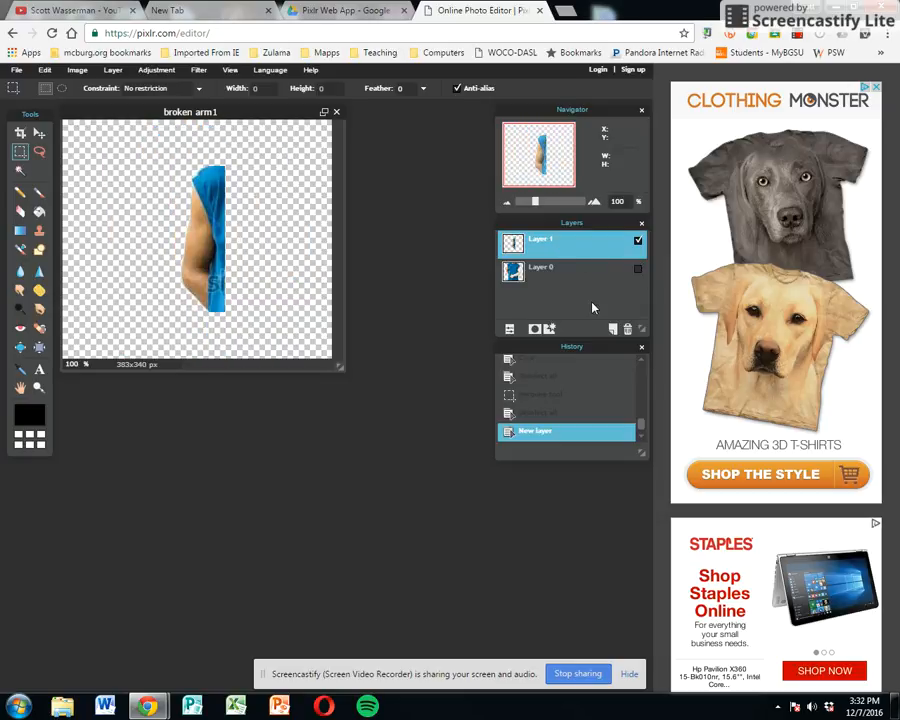
pyautogui.click(637, 268)
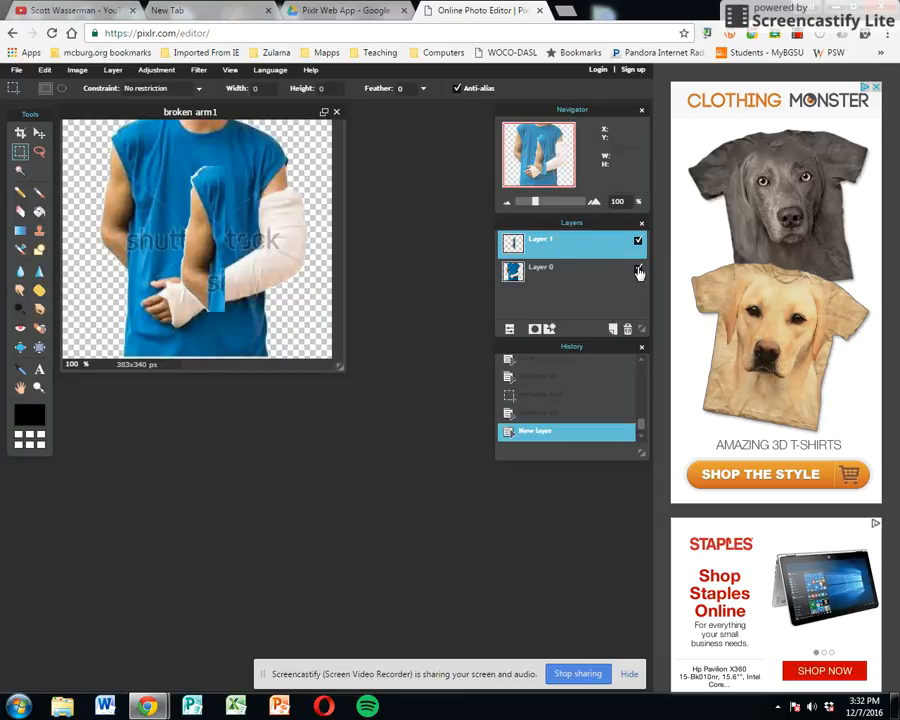
pyautogui.click(638, 270)
pyautogui.click(638, 269)
# - Mirror the pasted arm horizontally with Free transform, place it over the upper part of the cast arm, and apply the changes
pyautogui.click(45, 70)
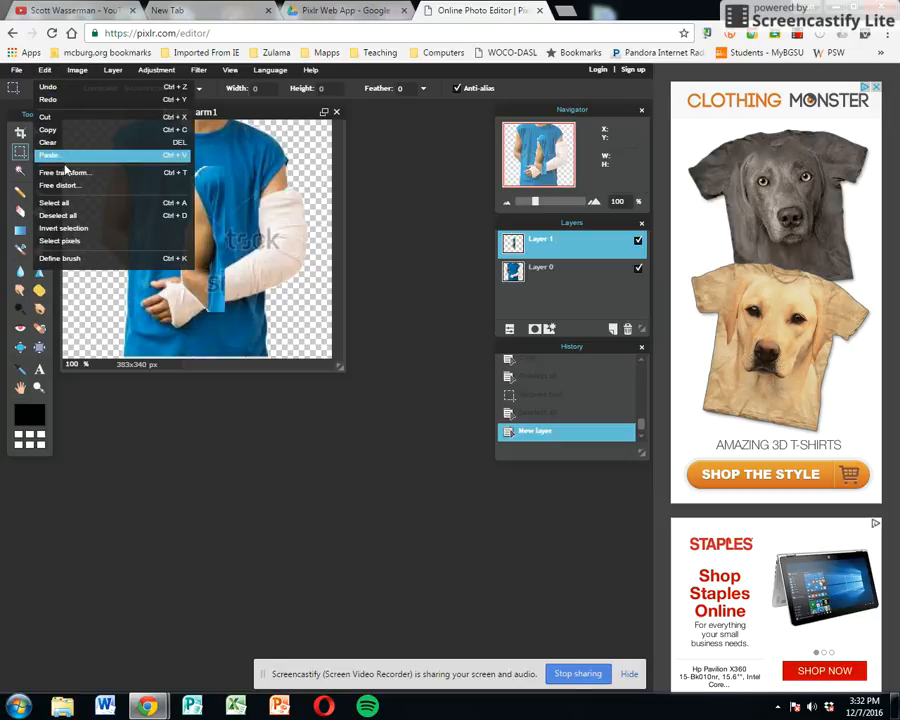
pyautogui.click(65, 172)
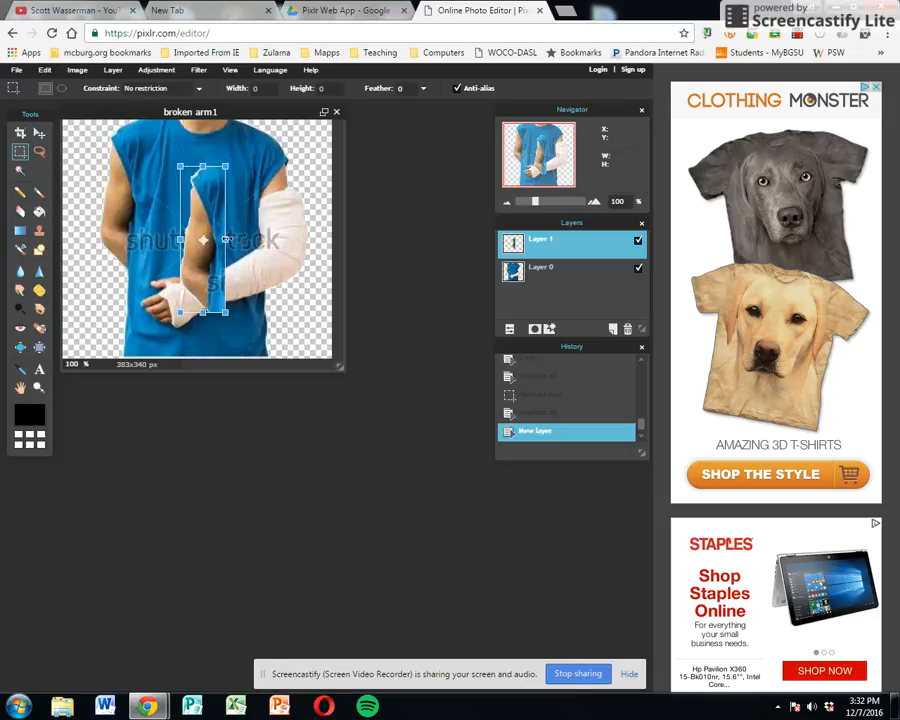
pyautogui.moveTo(228, 240); pyautogui.dragTo(180, 225)
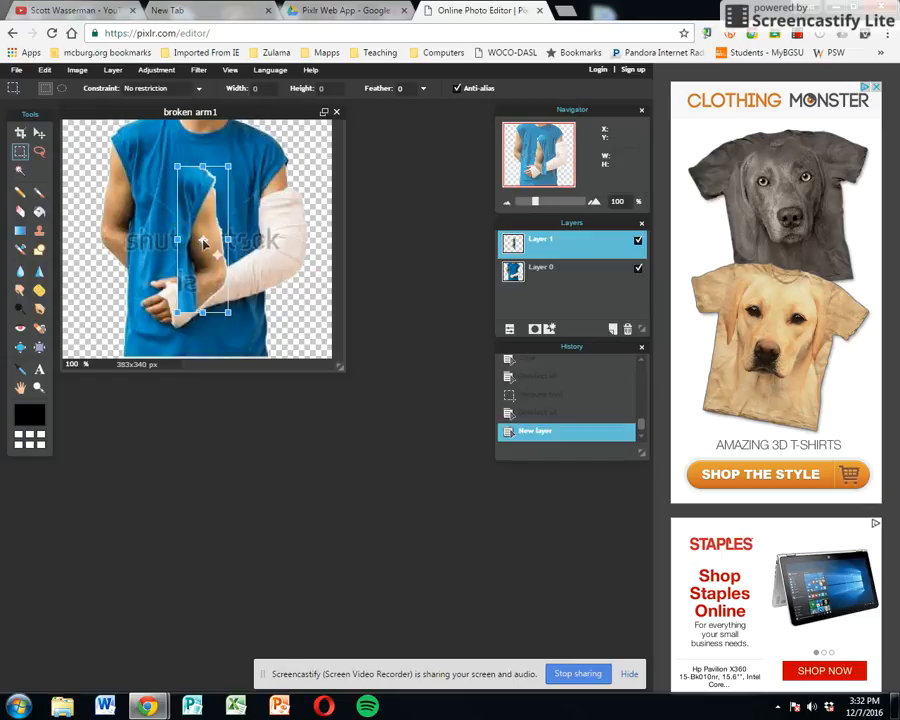
pyautogui.moveTo(207, 220); pyautogui.dragTo(282, 180)
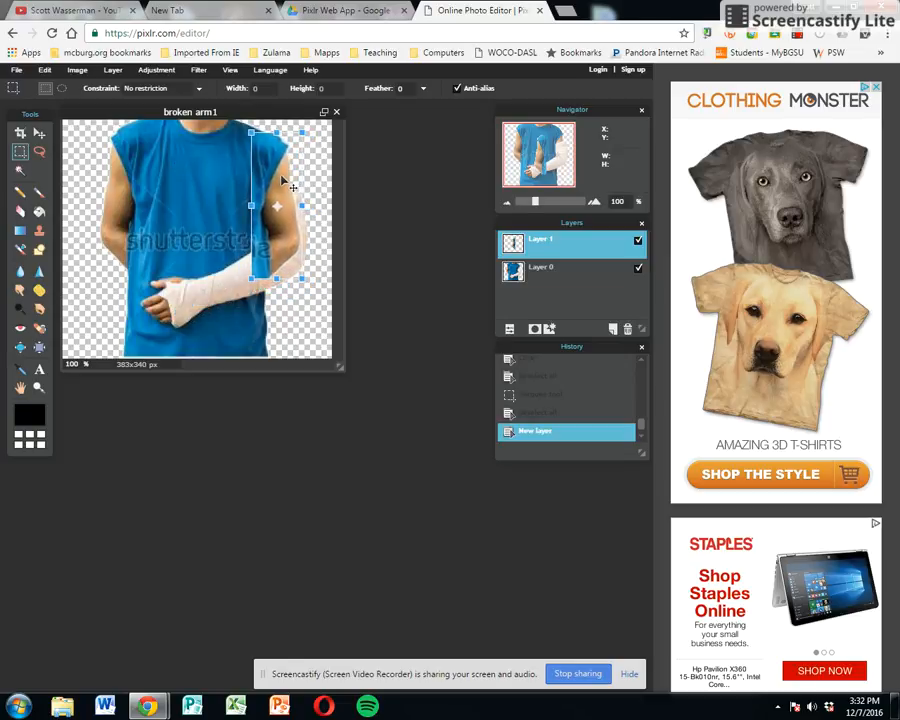
pyautogui.moveTo(281, 180); pyautogui.dragTo(280, 181)
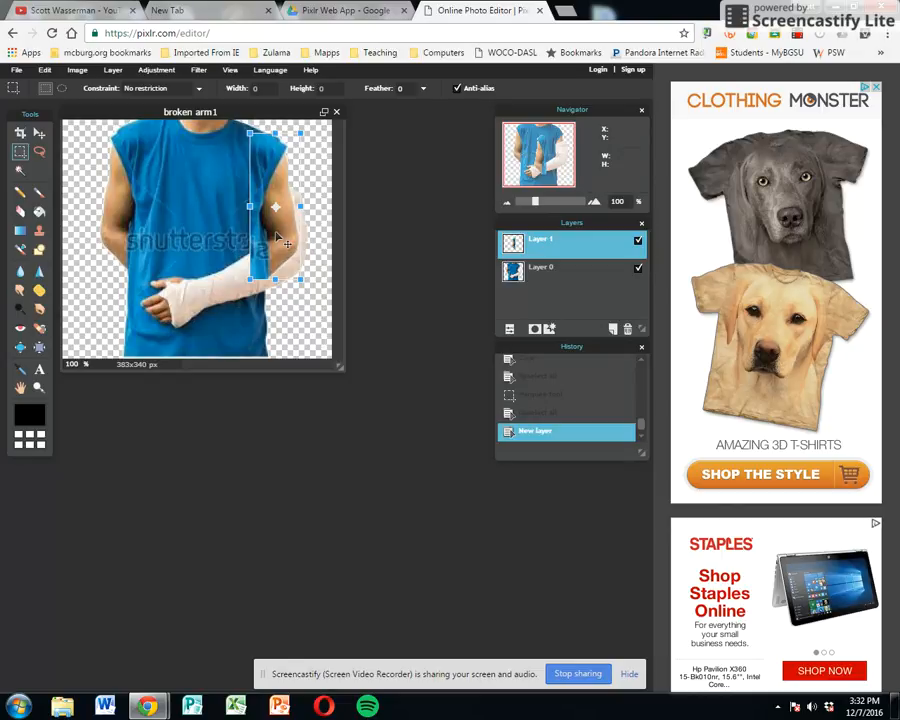
pyautogui.click(191, 211)
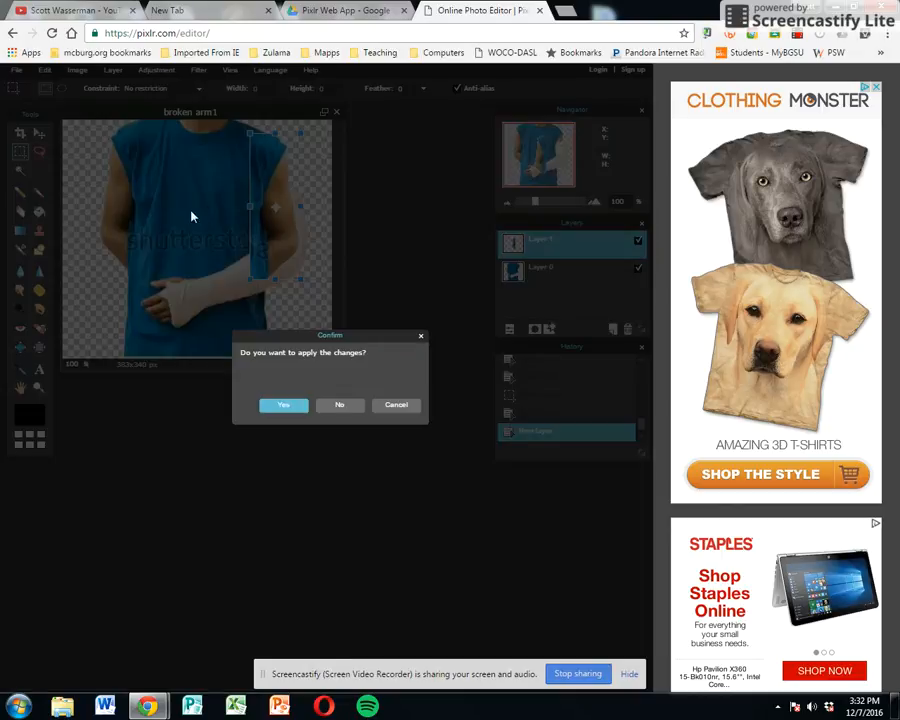
pyautogui.click(280, 406)
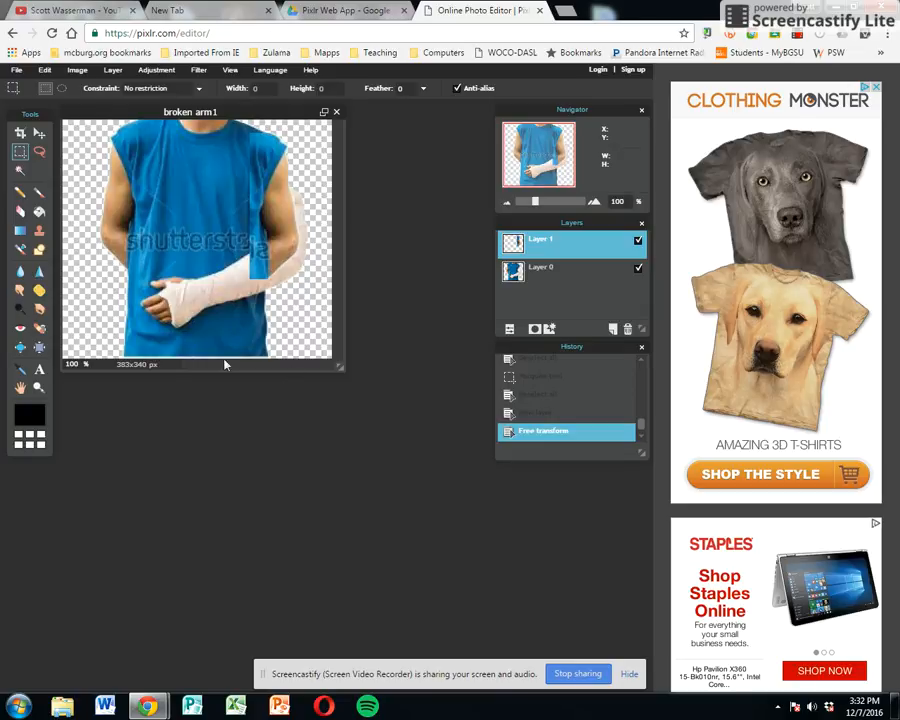
# - Sample the dark blue shirt shade below the cast and brush it over the cast forearm and hand at 57 opacity
pyautogui.click(20, 369)
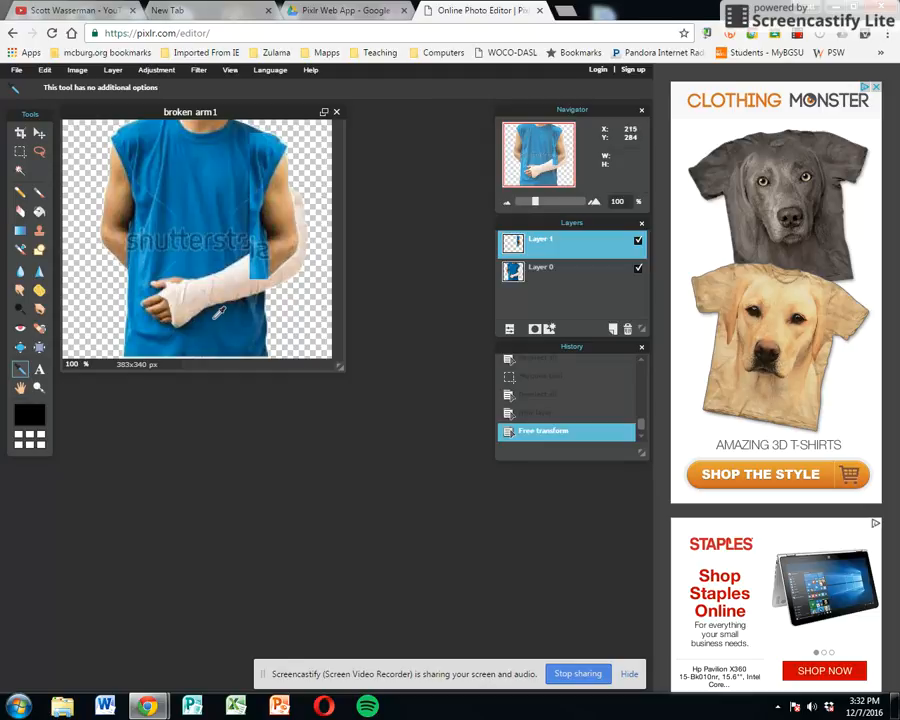
pyautogui.click(200, 317)
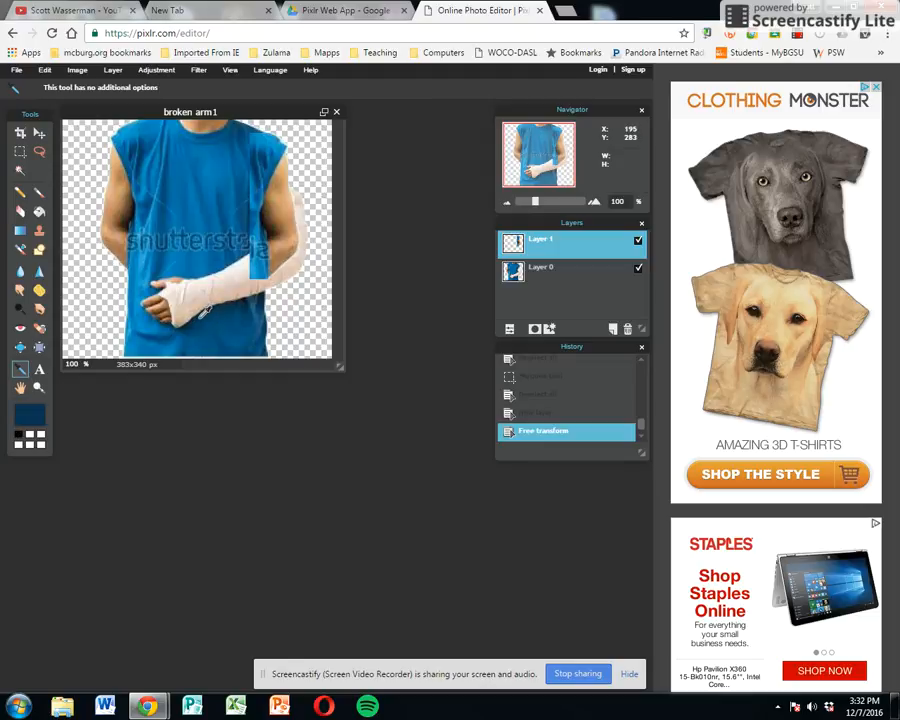
pyautogui.click(39, 191)
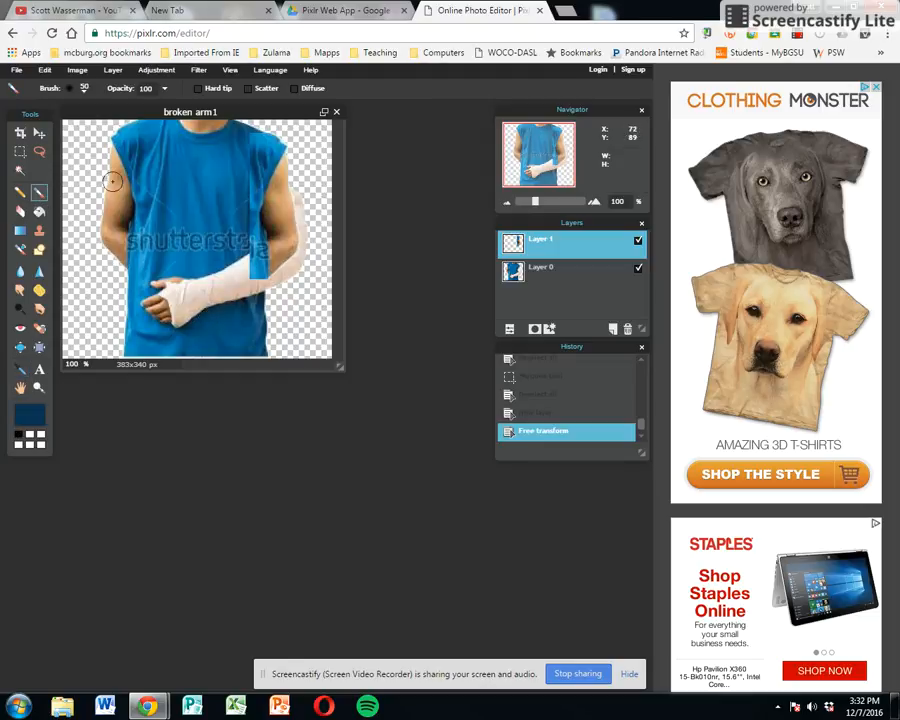
pyautogui.click(165, 89)
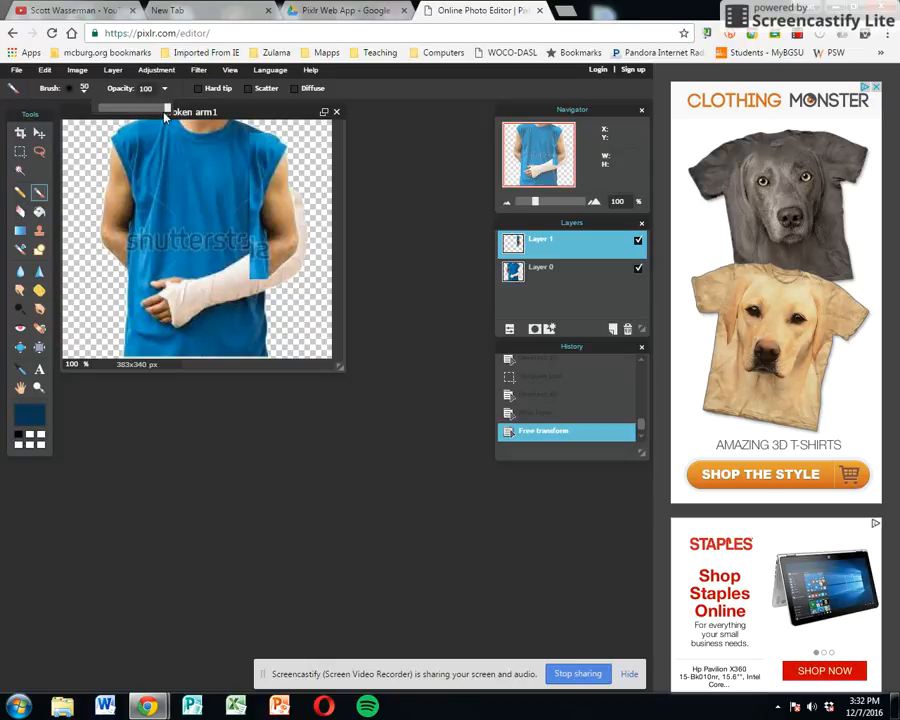
pyautogui.moveTo(166, 113); pyautogui.dragTo(134, 113)
pyautogui.moveTo(153, 287)
pyautogui.mouseDown()
pyautogui.moveTo(204, 291)
pyautogui.moveTo(195, 313)
pyautogui.moveTo(216, 289)
pyautogui.moveTo(206, 310)
pyautogui.moveTo(231, 288)
pyautogui.moveTo(224, 304)
pyautogui.moveTo(245, 285)
pyautogui.moveTo(242, 294)
pyautogui.moveTo(248, 273)
pyautogui.moveTo(246, 302)
pyautogui.moveTo(248, 272)
pyautogui.mouseUp()
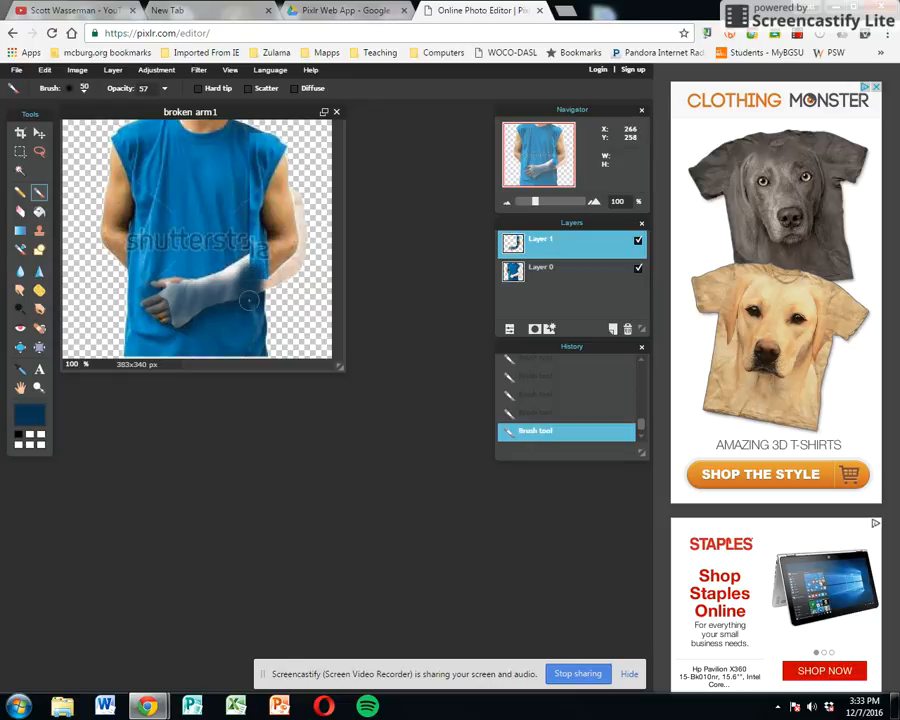
pyautogui.moveTo(235, 273)
pyautogui.mouseDown()
pyautogui.moveTo(197, 293)
pyautogui.moveTo(170, 285)
pyautogui.moveTo(161, 317)
pyautogui.mouseUp()
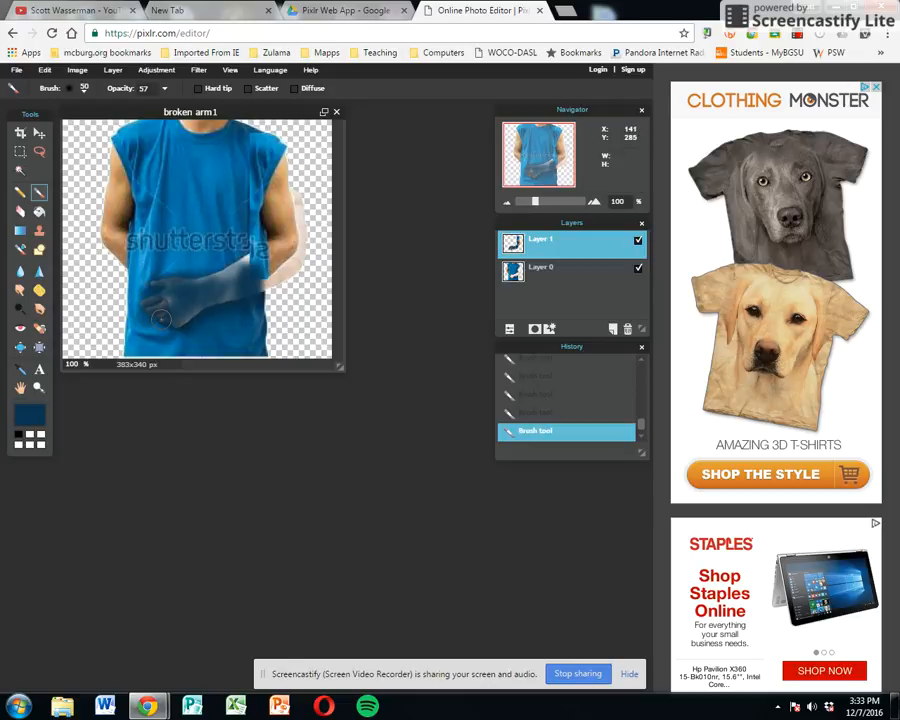
# - Sample a brighter shirt blue beside the hand and brush it over the darkened hand, forearm and pasted arm's edge
pyautogui.click(20, 369)
pyautogui.click(151, 298)
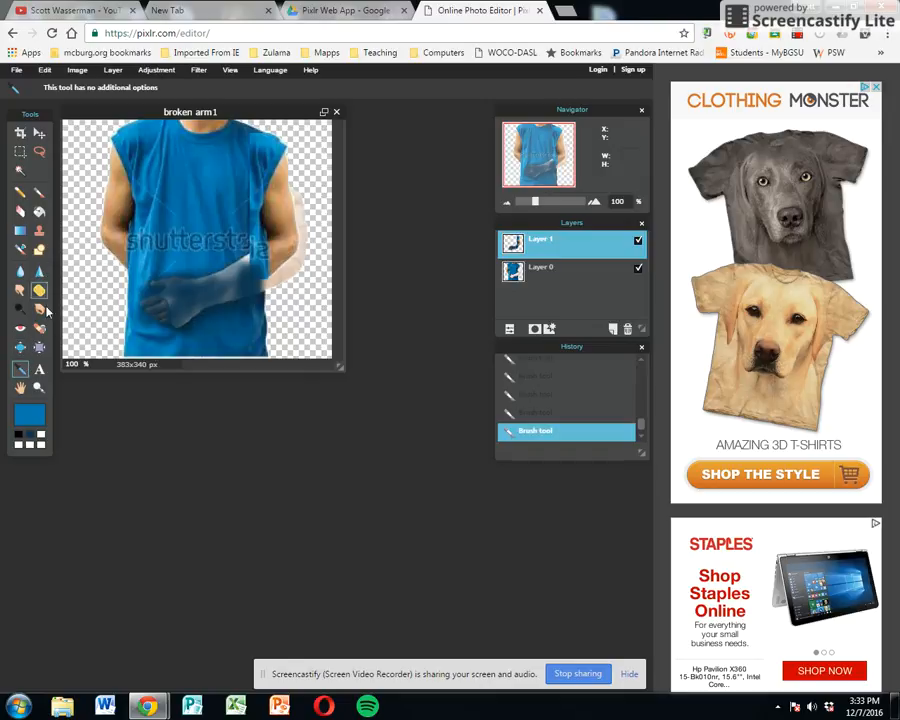
pyautogui.press('b')
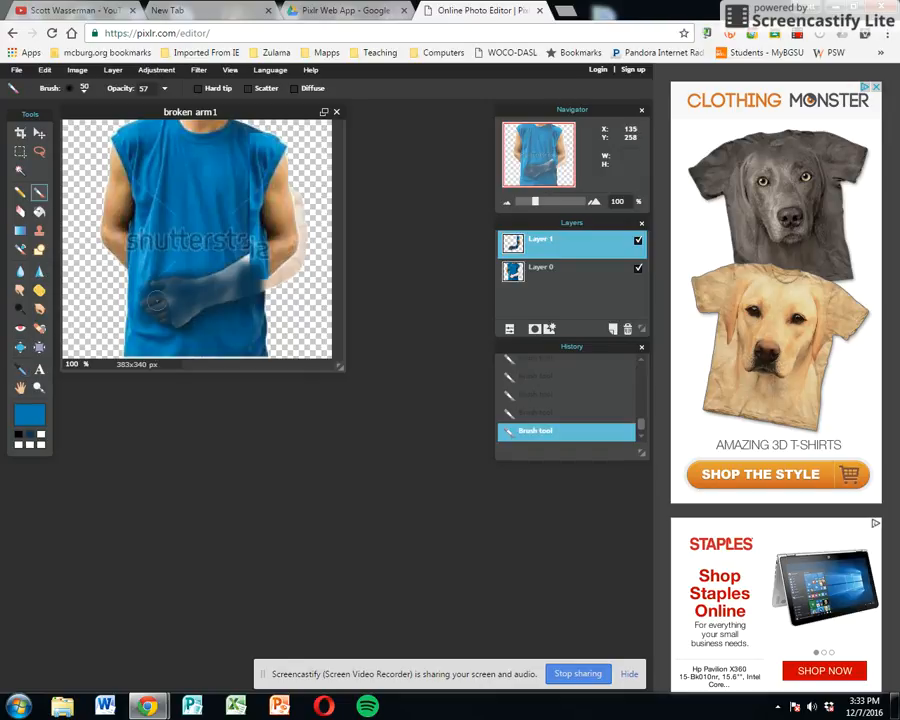
pyautogui.moveTo(166, 284); pyautogui.dragTo(145, 330)
pyautogui.moveTo(170, 283)
pyautogui.mouseDown()
pyautogui.moveTo(184, 311)
pyautogui.moveTo(213, 286)
pyautogui.moveTo(213, 296)
pyautogui.mouseUp()
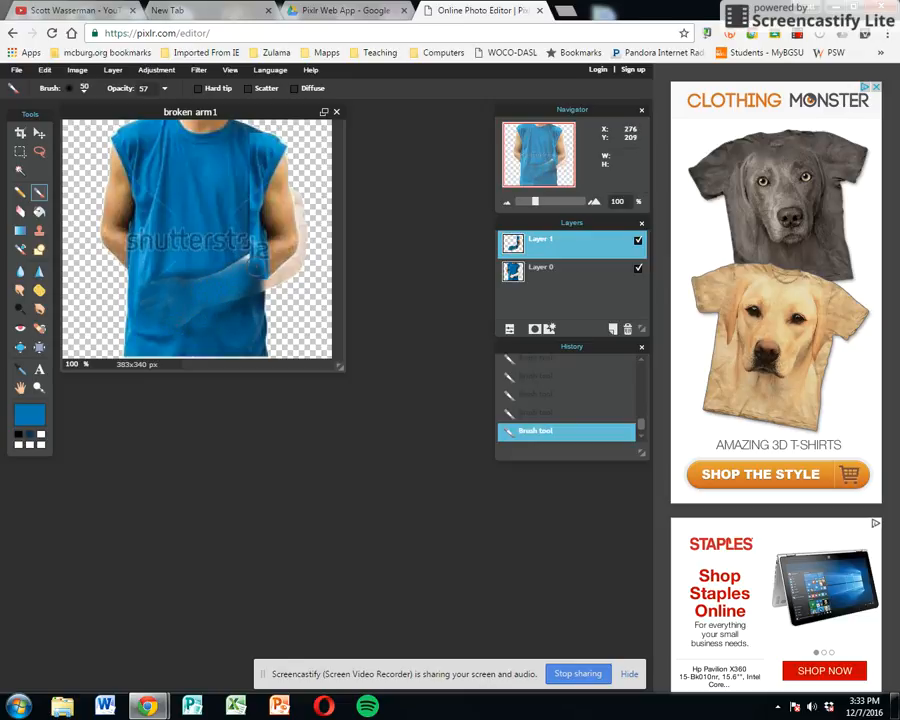
pyautogui.moveTo(257, 251); pyautogui.dragTo(250, 301)
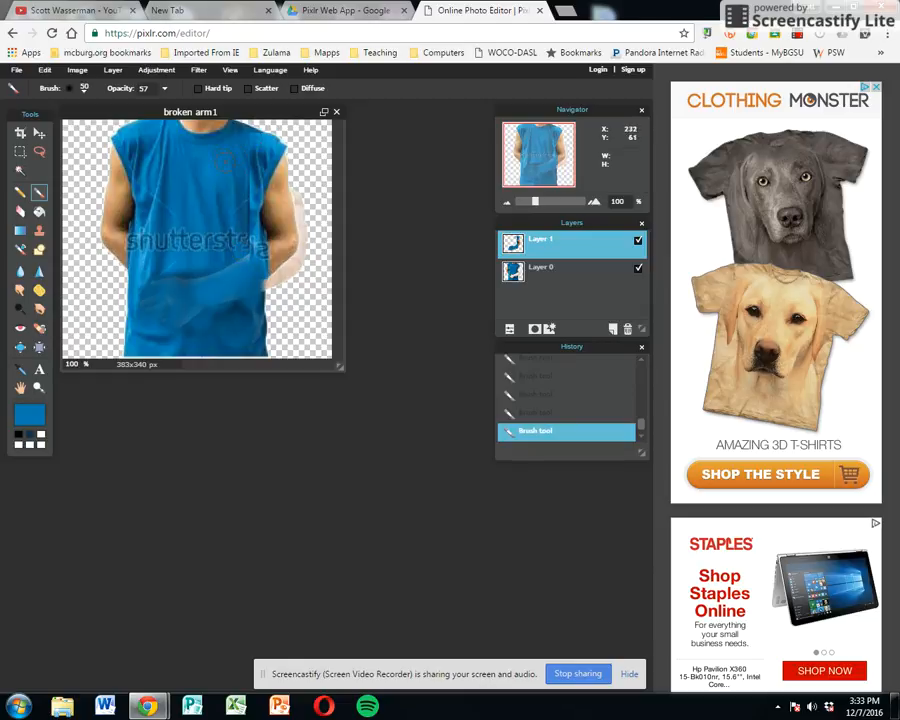
# - Brush over the leftover cast traces and part of the watermark, then sample a darker shirt blue and shade the shirt with a soft 25 brush
pyautogui.moveTo(247, 155); pyautogui.dragTo(240, 209)
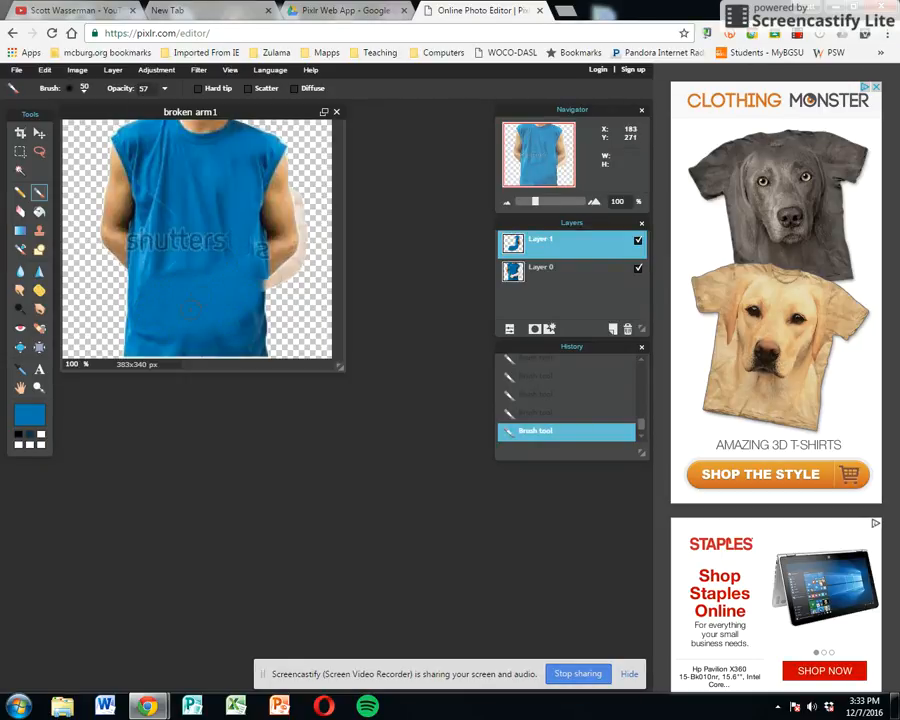
pyautogui.click(20, 368)
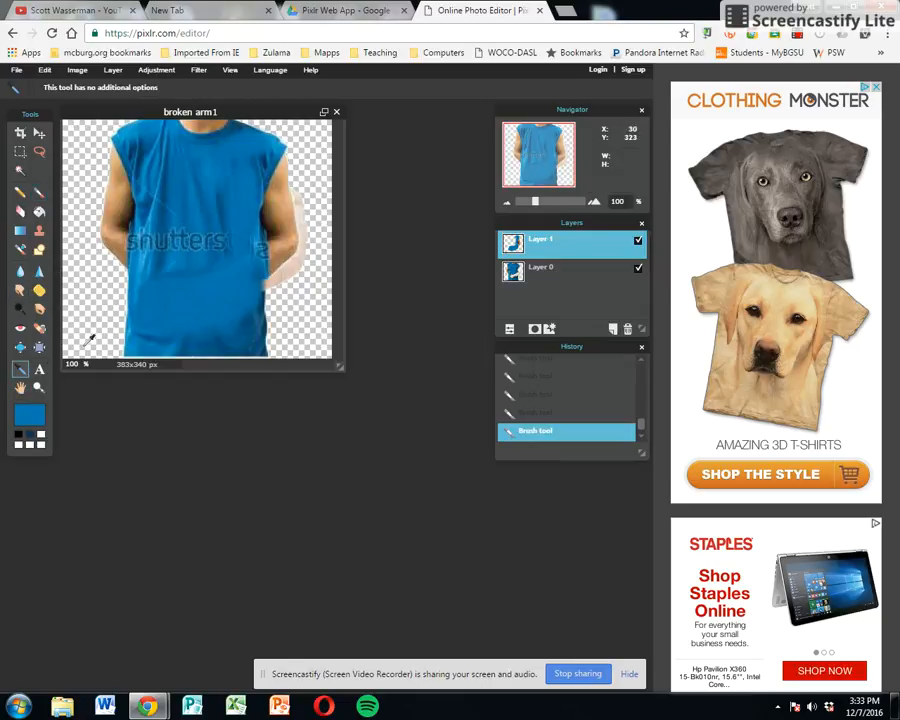
pyautogui.click(216, 257)
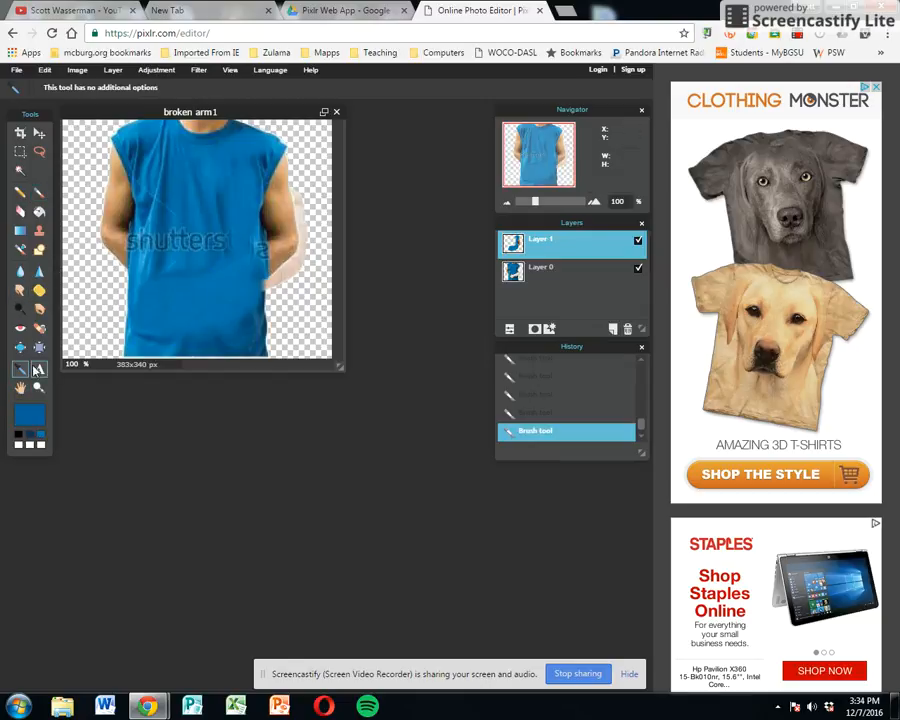
pyautogui.click(39, 195)
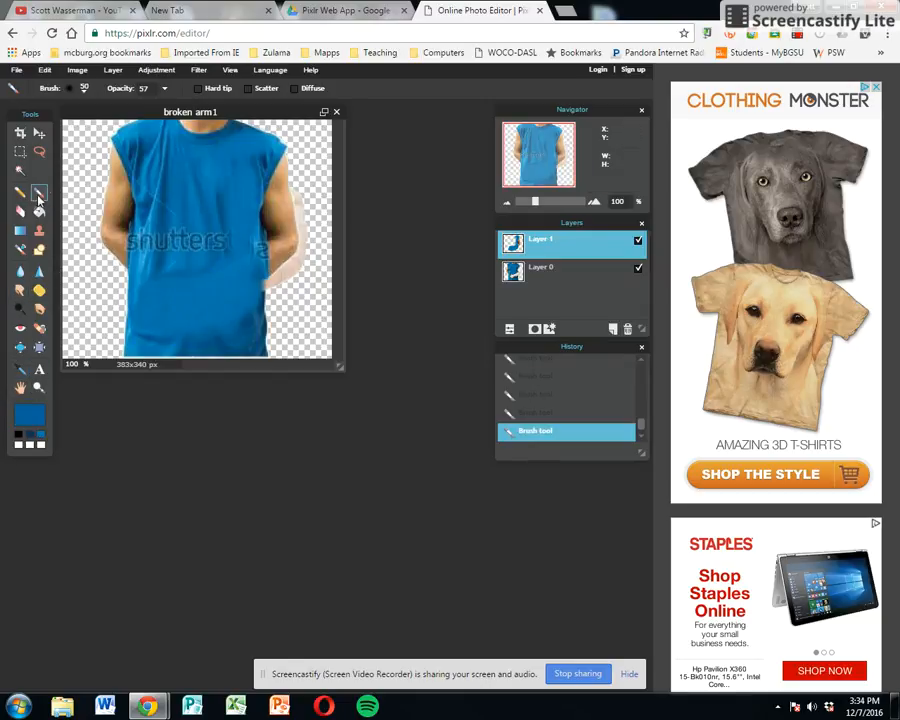
pyautogui.click(86, 90)
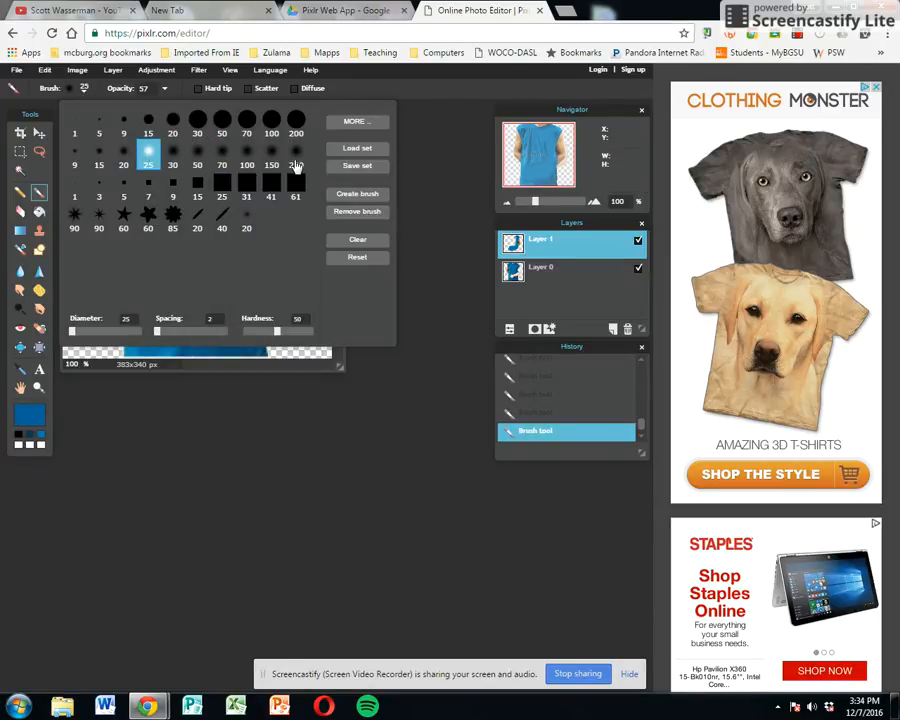
pyautogui.click(54, 90)
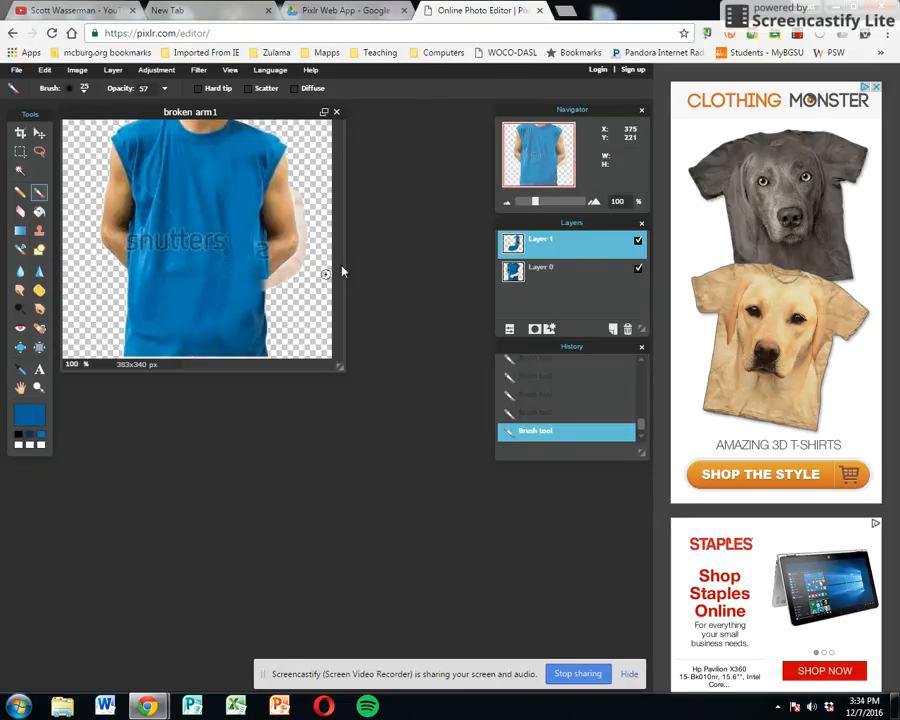
# - Erase the leftover cast below the forearm beside the shirt on Layer 0, using a hard size 15 eraser at 100 opacity
pyautogui.click(19, 211)
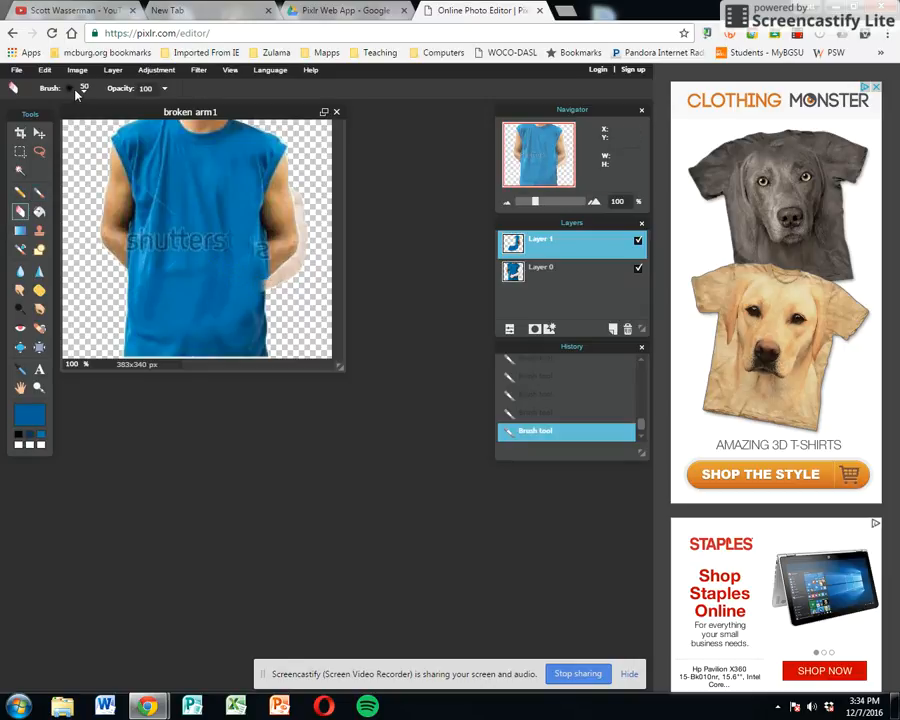
pyautogui.moveTo(280, 295); pyautogui.dragTo(286, 281)
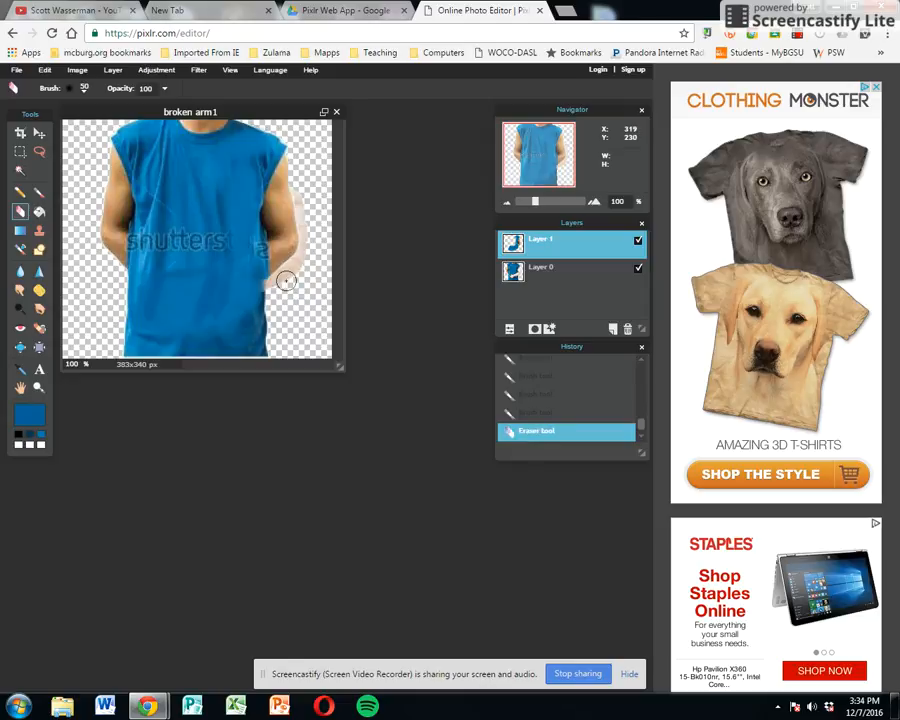
pyautogui.click(44, 70)
pyautogui.click(60, 211)
pyautogui.click(546, 270)
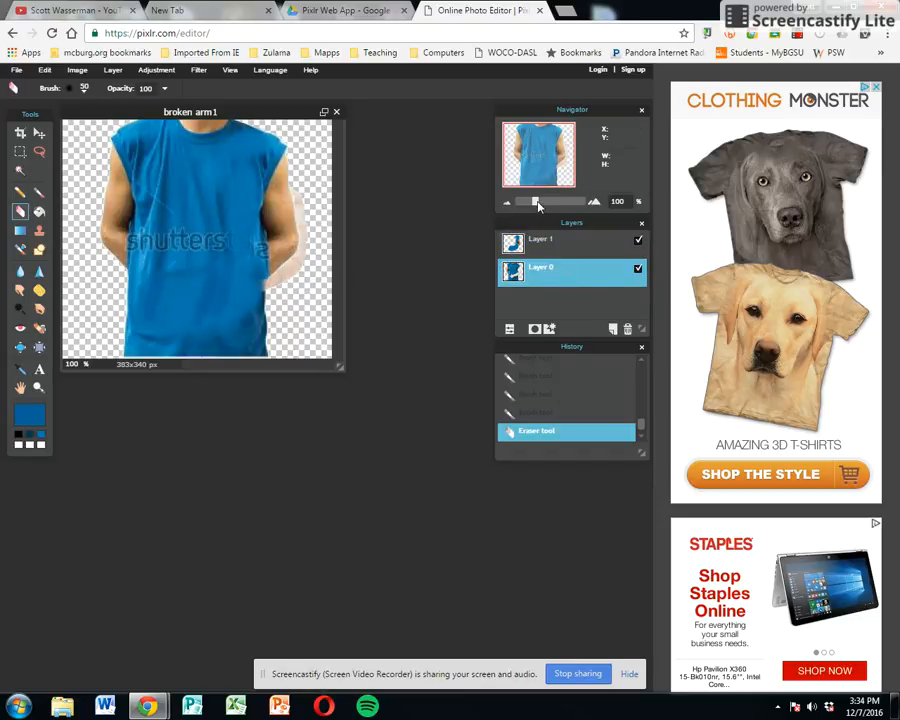
pyautogui.moveTo(537, 202); pyautogui.dragTo(569, 202)
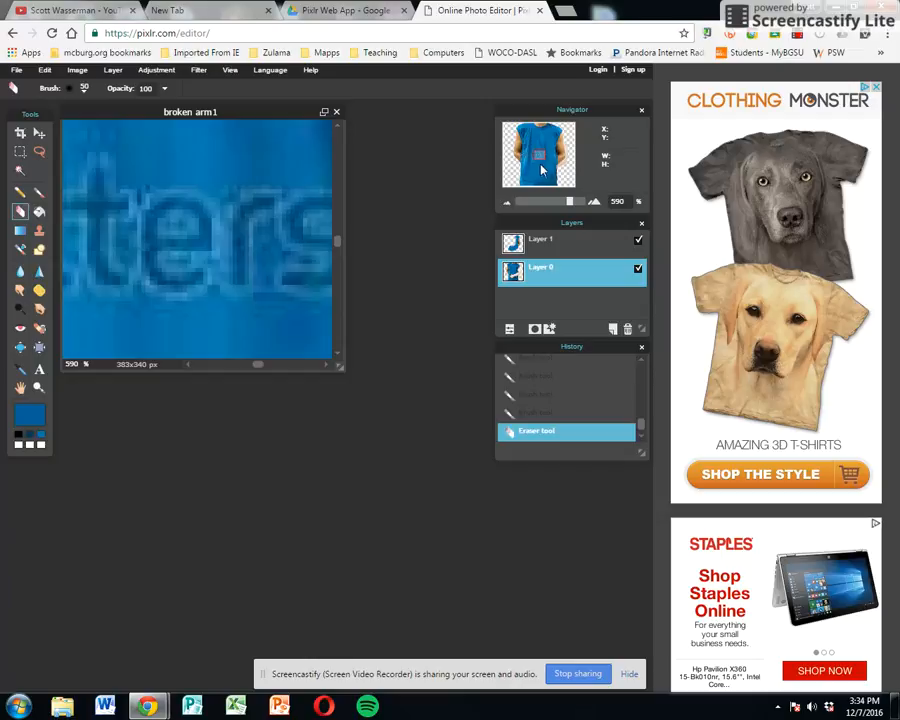
pyautogui.moveTo(541, 156); pyautogui.dragTo(562, 170)
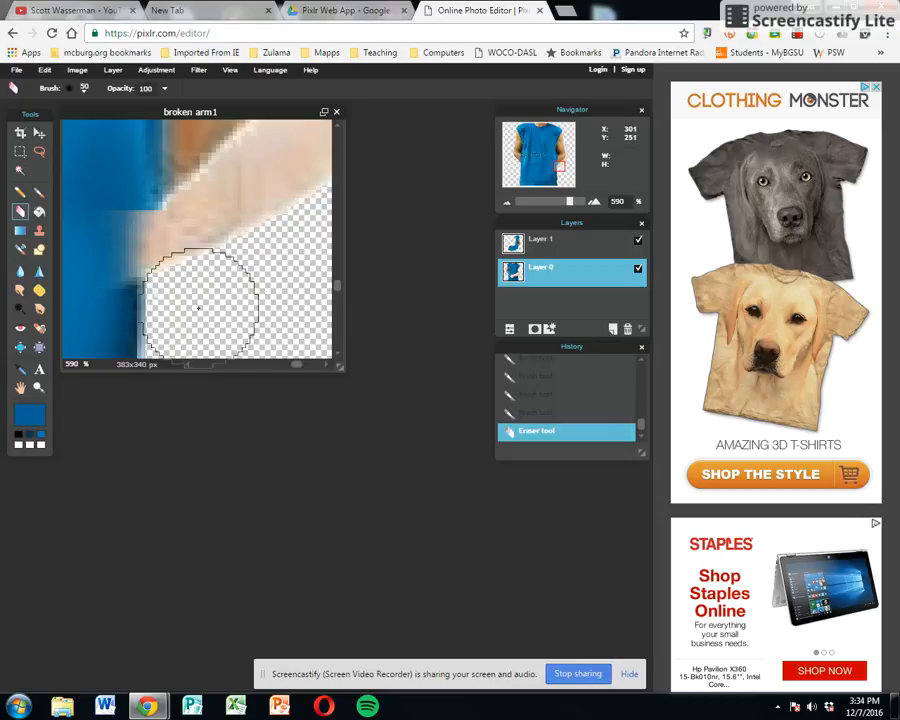
pyautogui.click(84, 88)
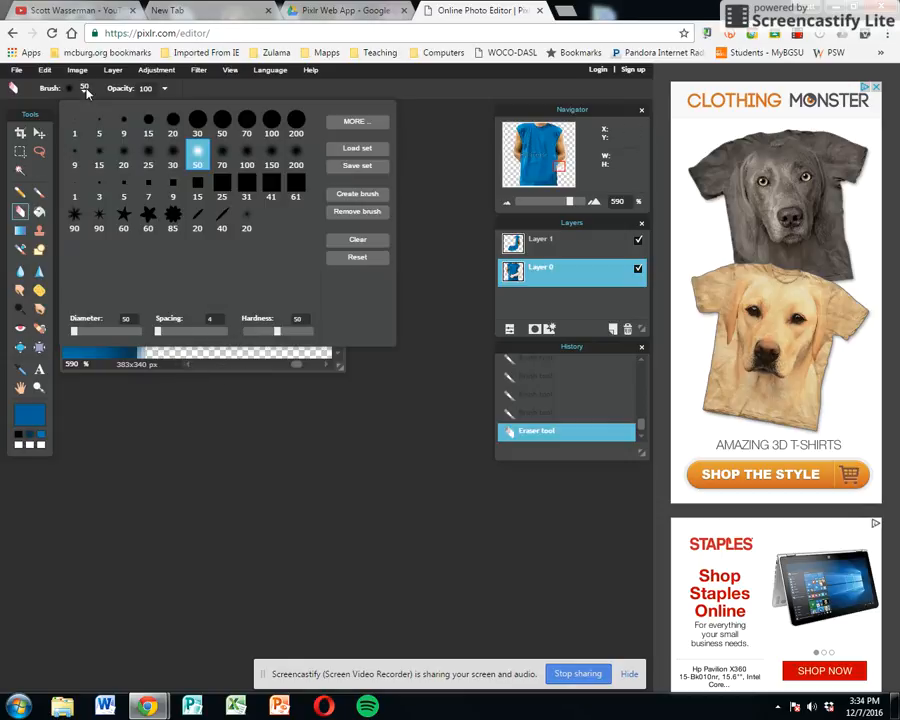
pyautogui.click(148, 122)
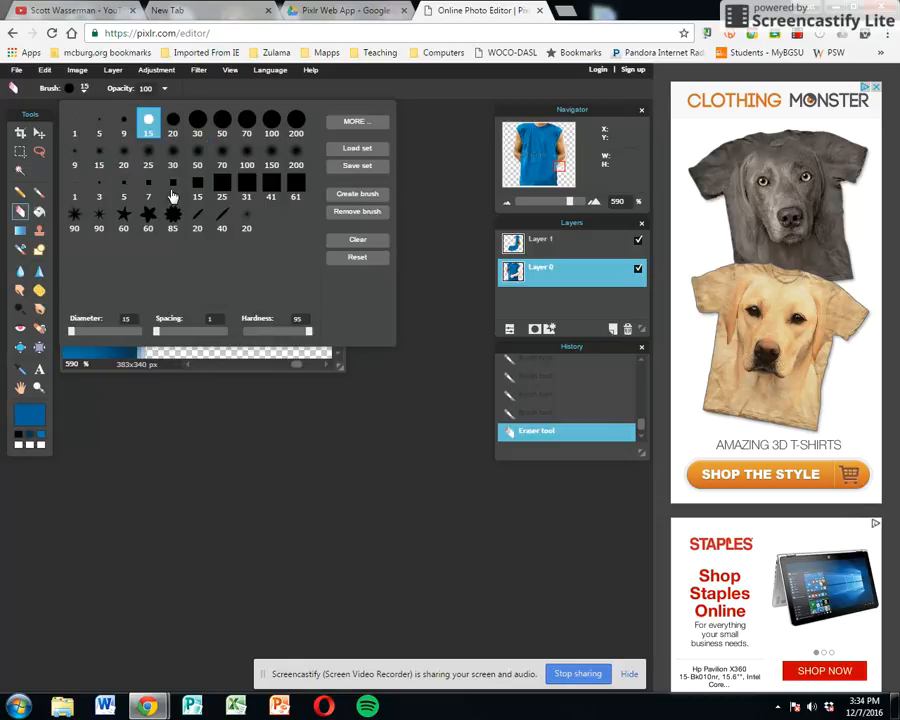
pyautogui.click(68, 88)
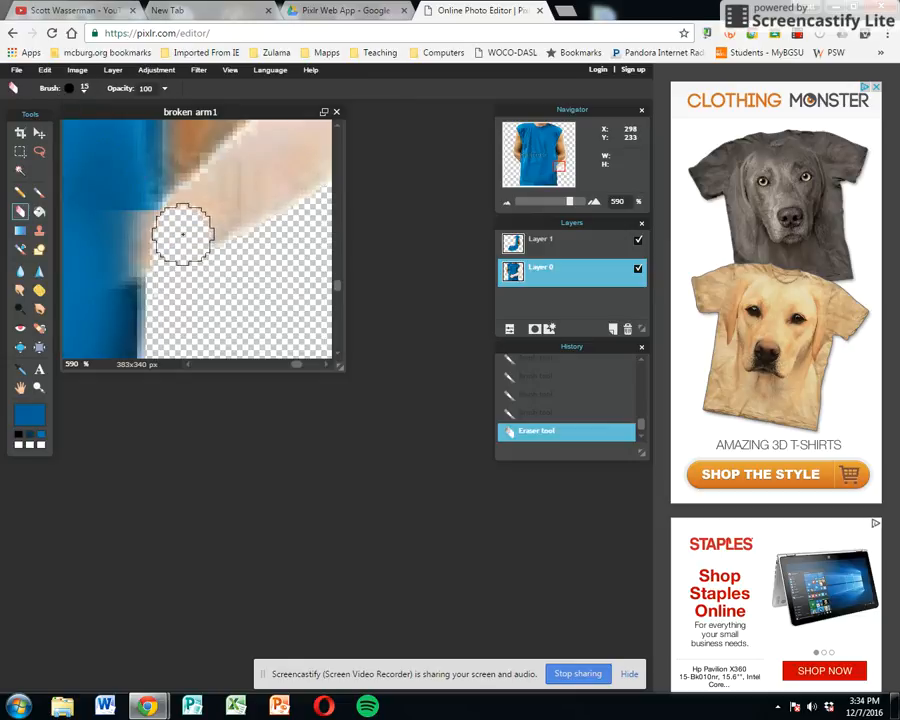
pyautogui.moveTo(183, 234)
pyautogui.mouseDown()
pyautogui.moveTo(239, 185)
pyautogui.moveTo(231, 244)
pyautogui.moveTo(261, 201)
pyautogui.mouseUp()
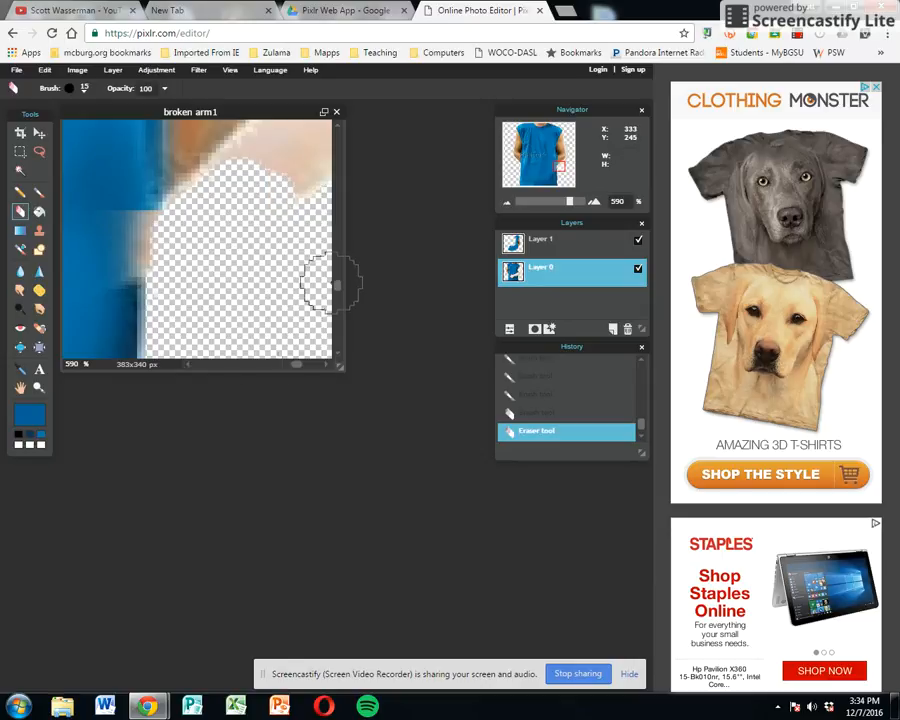
pyautogui.scroll(3, 331, 285)
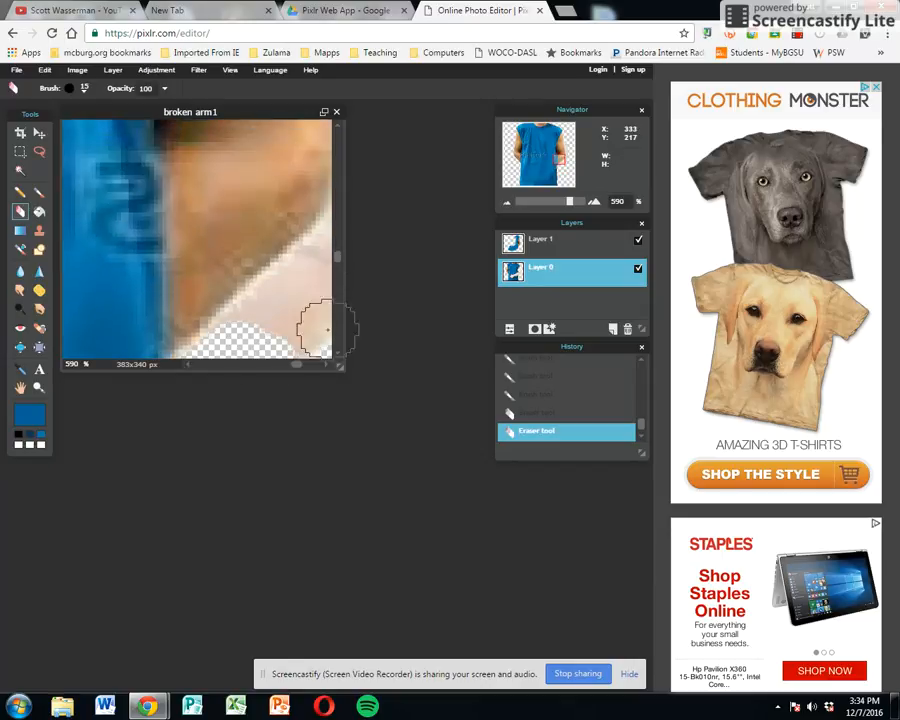
pyautogui.moveTo(297, 364); pyautogui.dragTo(310, 365)
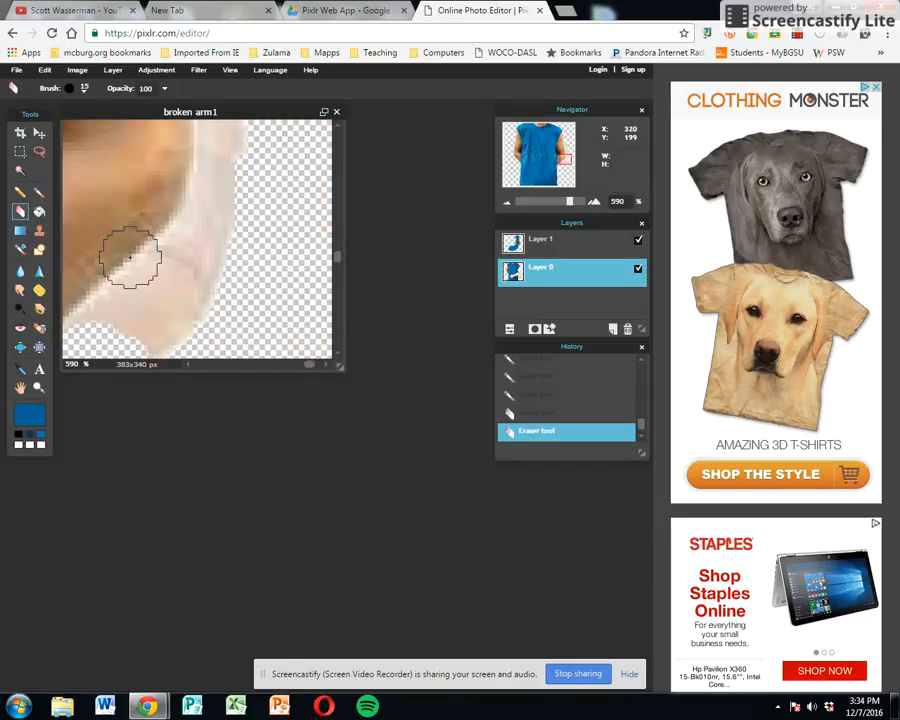
pyautogui.click(19, 170)
pyautogui.click(157, 312)
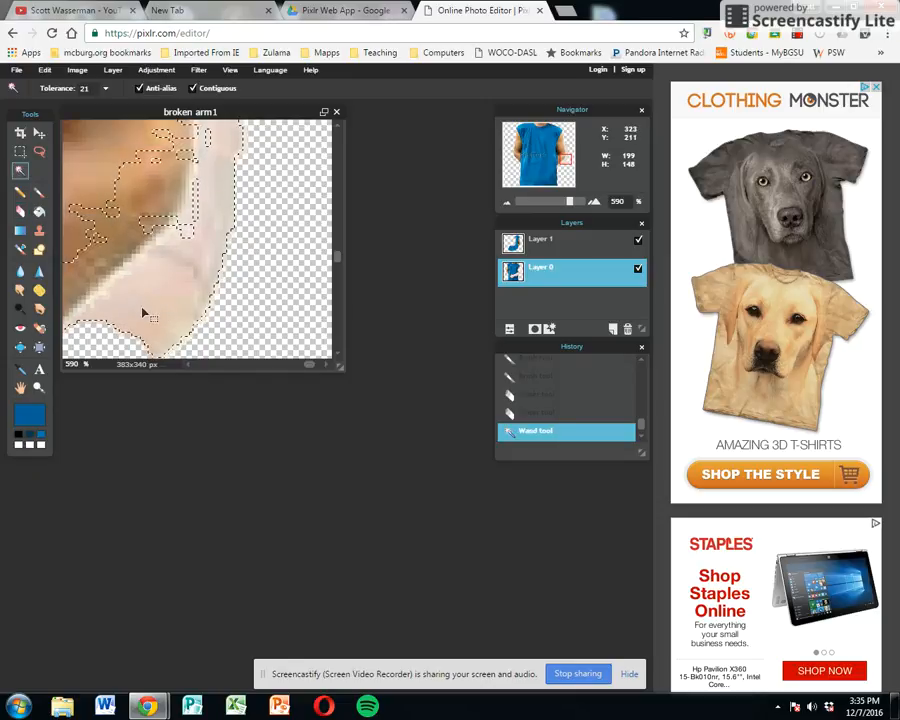
pyautogui.click(20, 211)
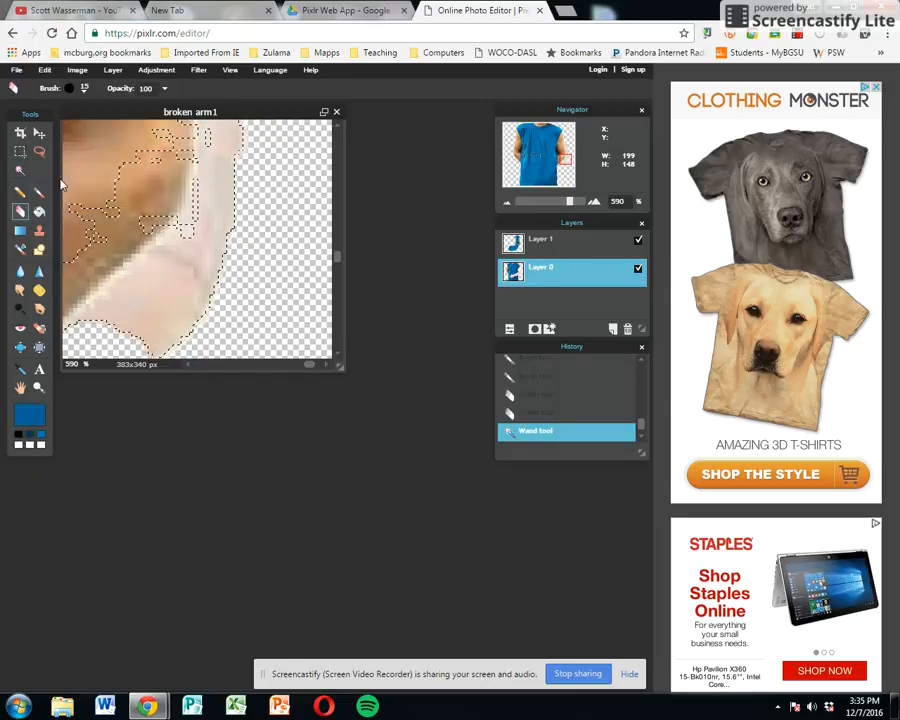
pyautogui.click(47, 71)
pyautogui.click(62, 212)
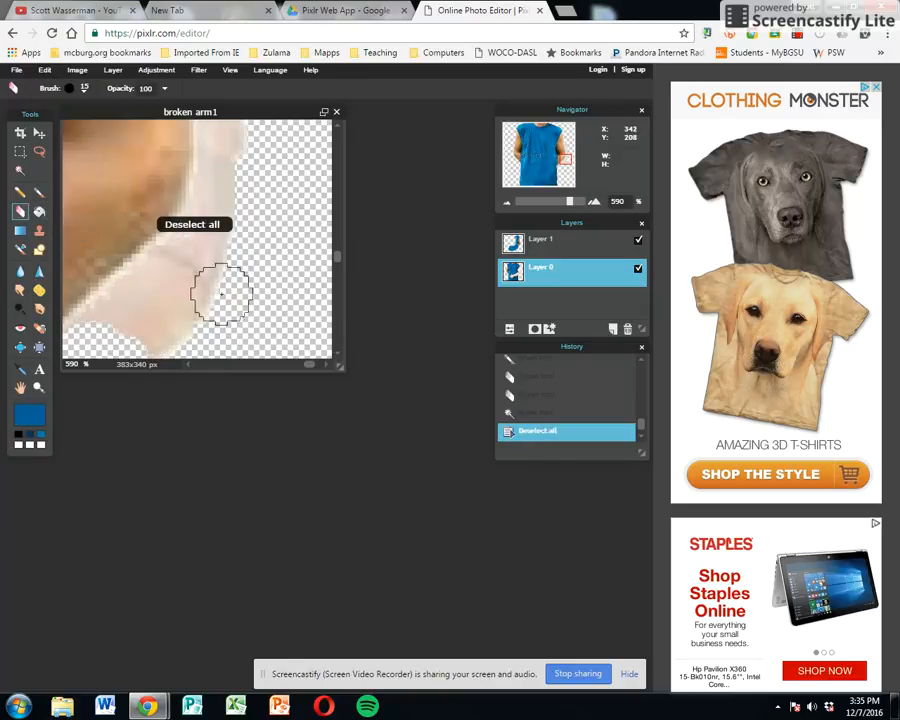
# - Erase the pale cast remains below and around the elbow on Layer 0, following the edge of the pasted arm
pyautogui.moveTo(221, 294)
pyautogui.mouseDown()
pyautogui.moveTo(187, 316)
pyautogui.moveTo(100, 328)
pyautogui.moveTo(100, 340)
pyautogui.moveTo(145, 287)
pyautogui.moveTo(225, 241)
pyautogui.moveTo(193, 251)
pyautogui.moveTo(217, 211)
pyautogui.moveTo(305, 227)
pyautogui.mouseUp()
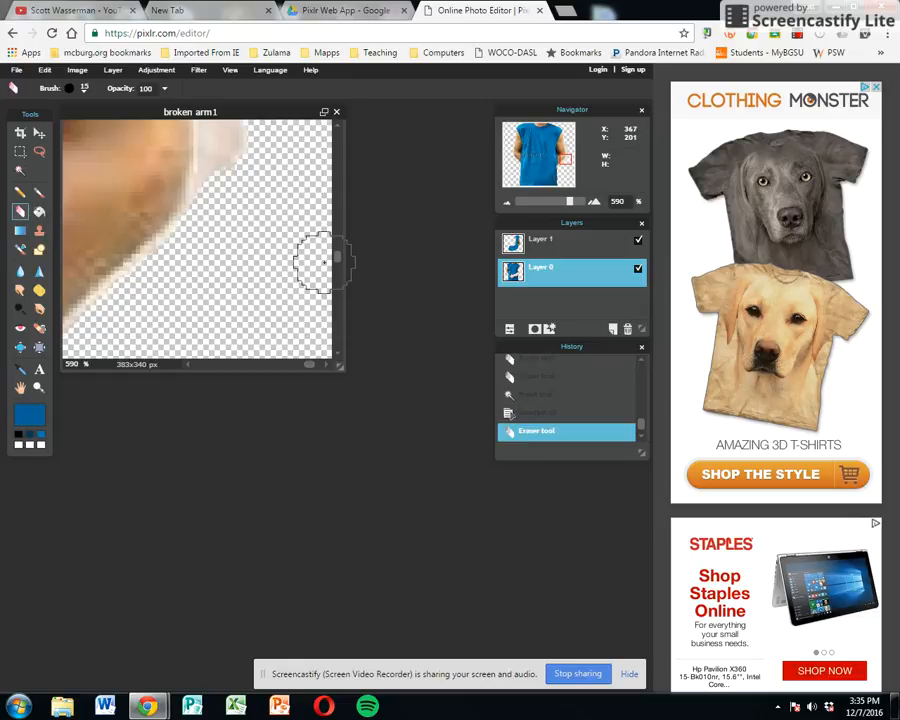
pyautogui.scroll(5, 310, 263)
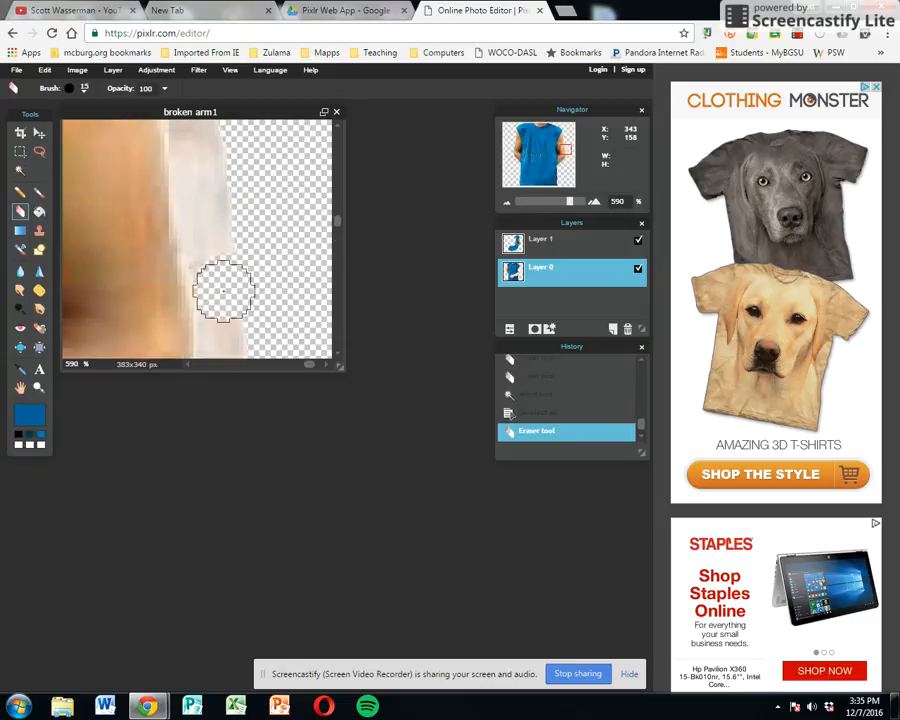
pyautogui.moveTo(224, 290); pyautogui.dragTo(228, 318)
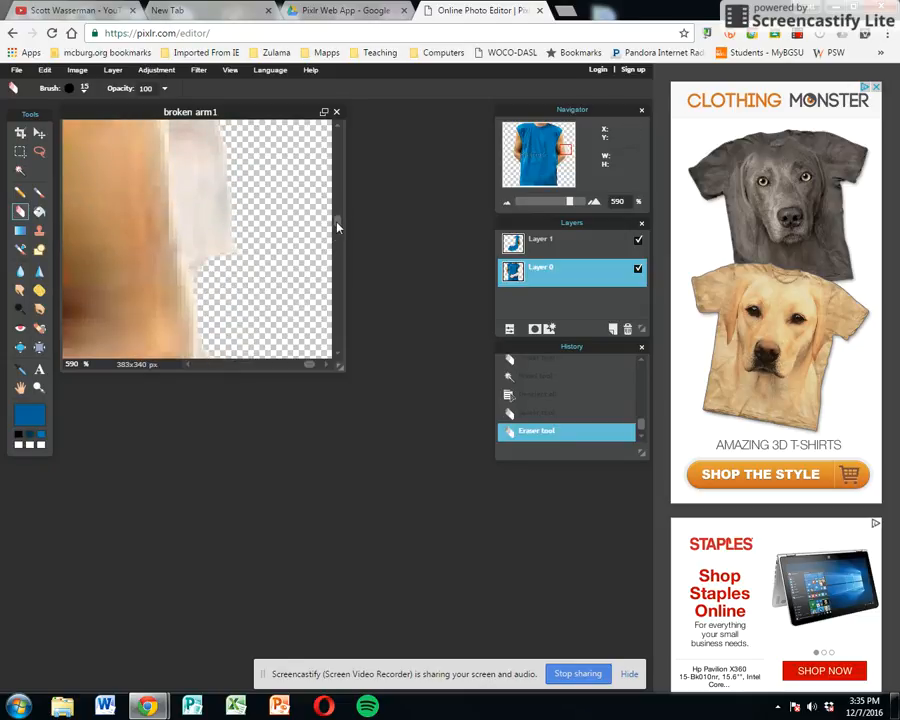
pyautogui.moveTo(337, 227); pyautogui.dragTo(339, 246)
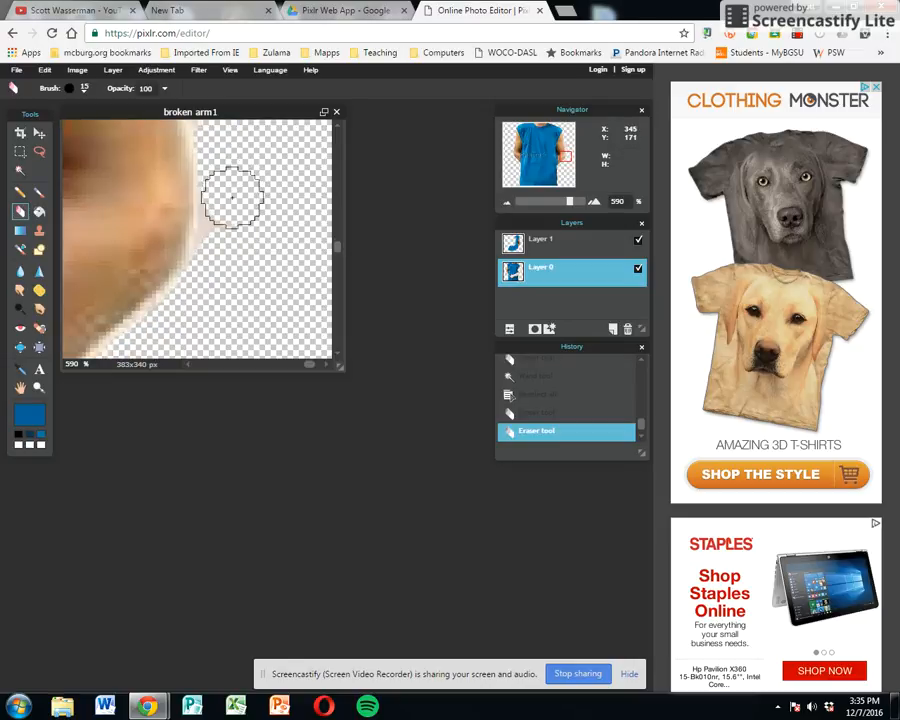
pyautogui.moveTo(232, 197)
pyautogui.mouseDown()
pyautogui.moveTo(231, 224)
pyautogui.moveTo(221, 207)
pyautogui.mouseUp()
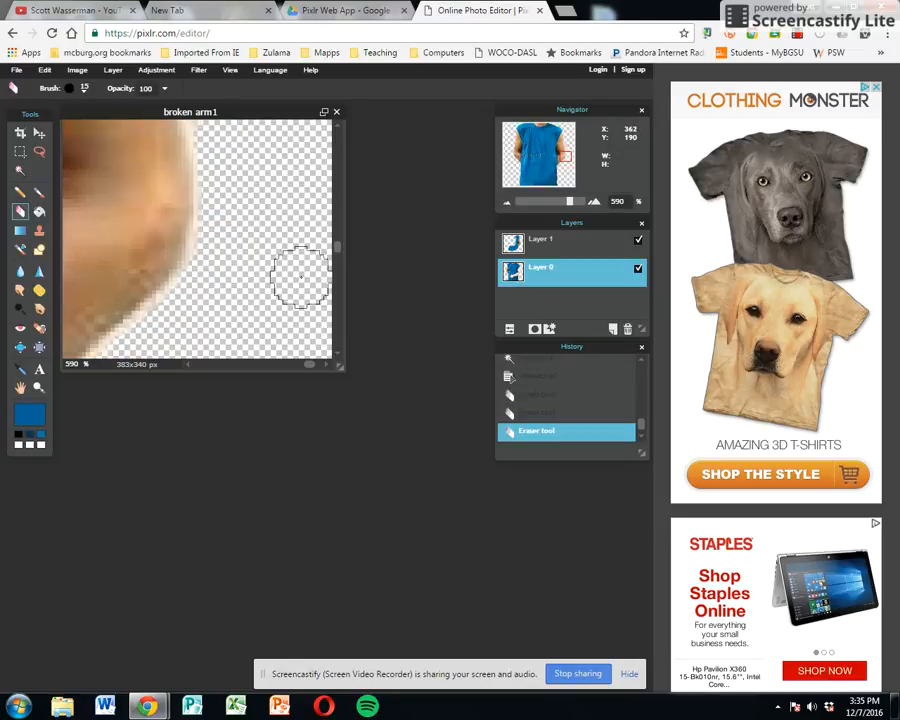
# - Erase the remaining pale strip along the outer edge of the upper arm on Layer 0
pyautogui.moveTo(338, 252); pyautogui.dragTo(337, 210)
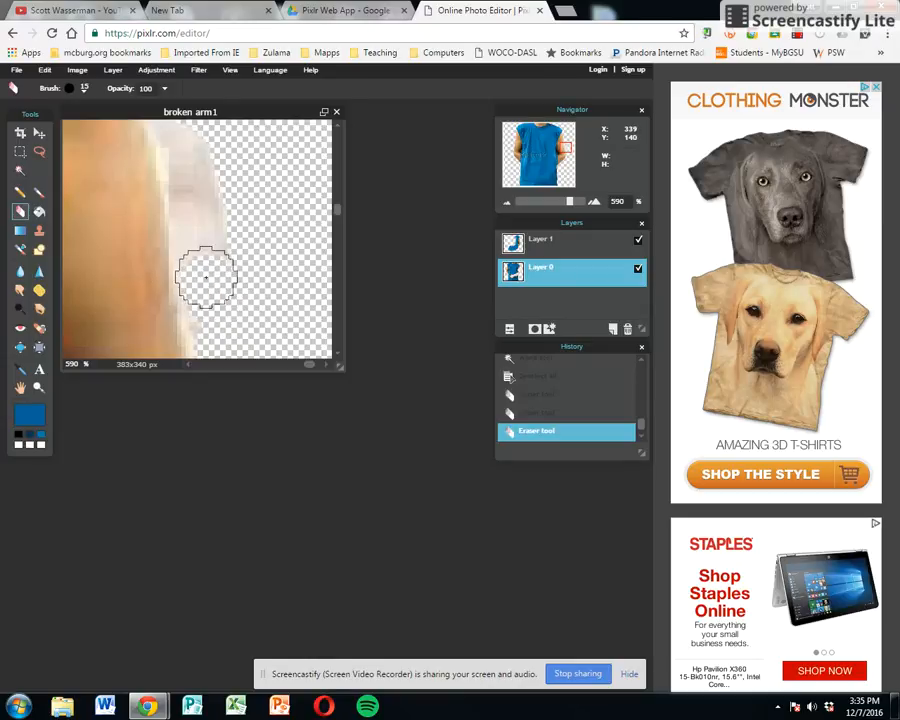
pyautogui.moveTo(208, 232)
pyautogui.mouseDown()
pyautogui.moveTo(201, 191)
pyautogui.moveTo(211, 125)
pyautogui.mouseUp()
pyautogui.moveTo(338, 209); pyautogui.dragTo(338, 183)
pyautogui.moveTo(163, 235)
pyautogui.mouseDown()
pyautogui.moveTo(175, 239)
pyautogui.moveTo(196, 301)
pyautogui.moveTo(208, 270)
pyautogui.mouseUp()
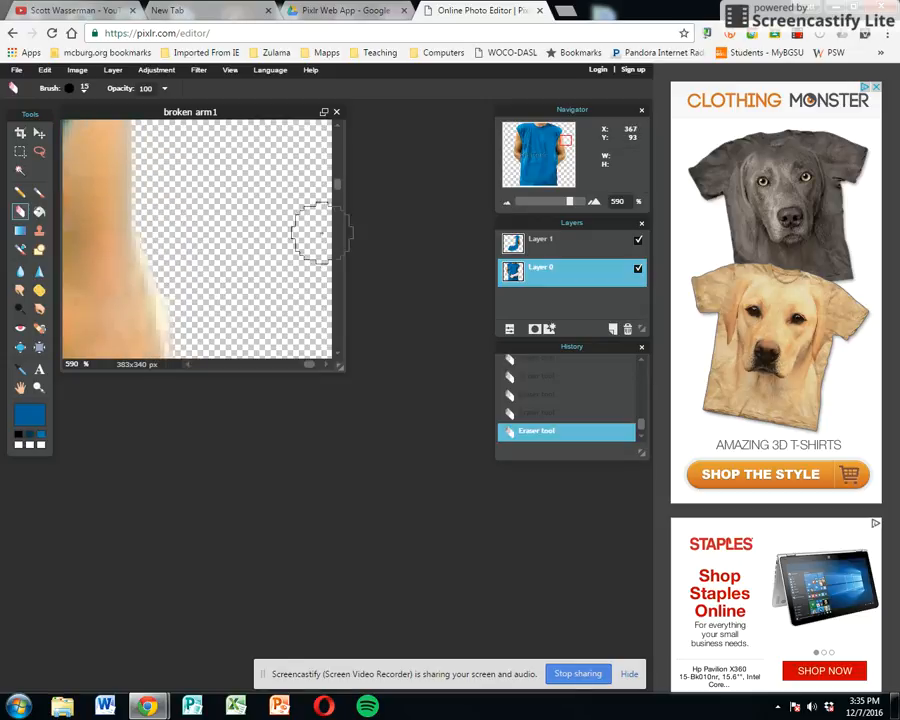
pyautogui.moveTo(569, 204); pyautogui.dragTo(530, 203)
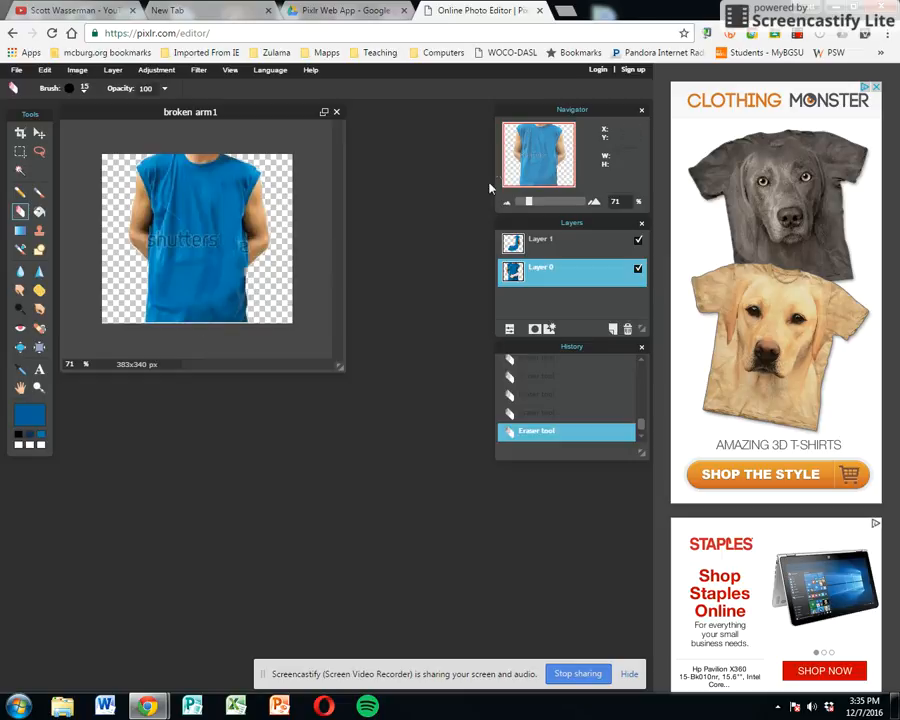
# - On Layer 1, brush the darker blue over the skin-coloured remnant and nearby watermark at the shirt's side edge, with size 25 and 57 opacity
pyautogui.click(524, 245)
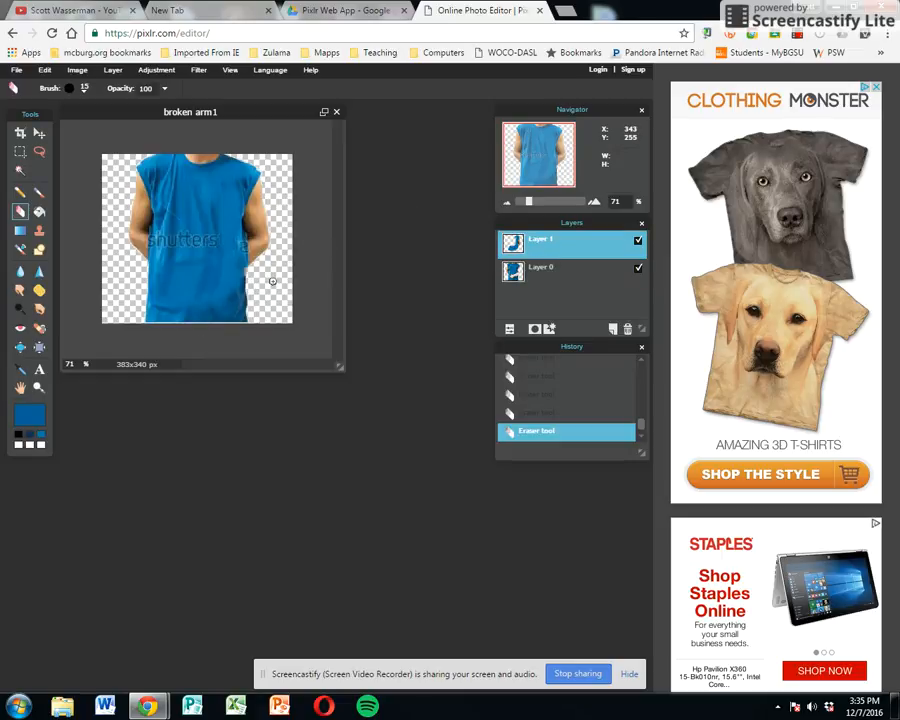
pyautogui.moveTo(532, 206); pyautogui.dragTo(543, 208)
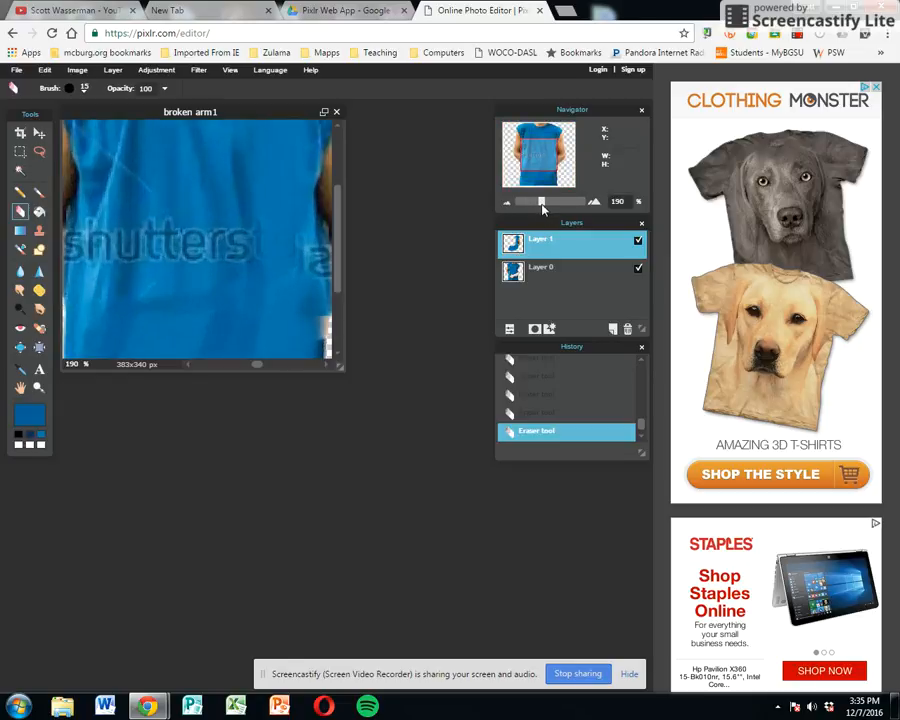
pyautogui.moveTo(337, 259); pyautogui.dragTo(337, 279)
pyautogui.moveTo(257, 375); pyautogui.dragTo(279, 372)
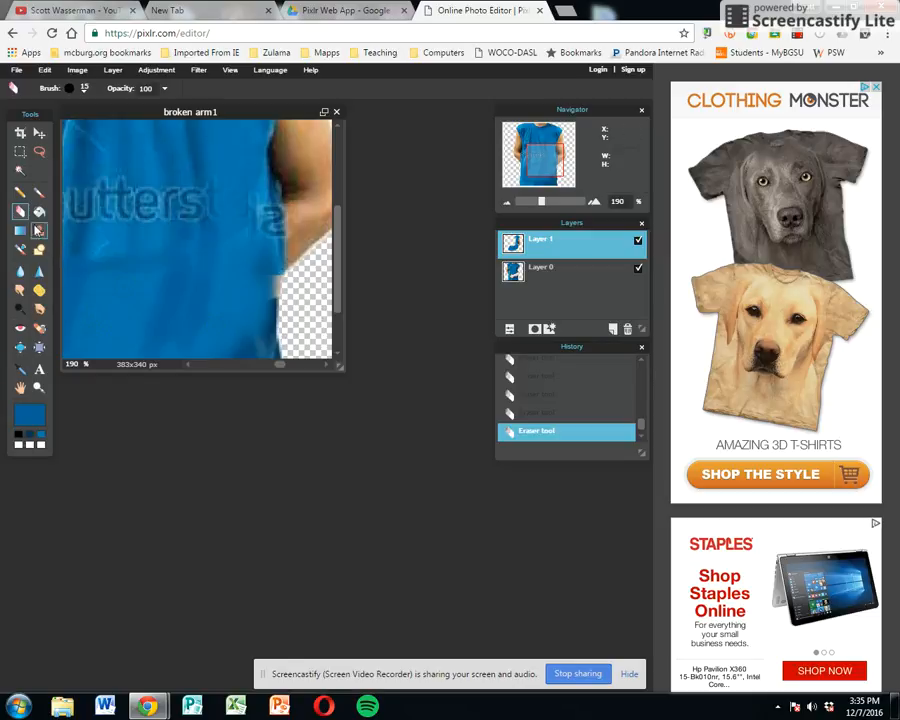
pyautogui.click(39, 192)
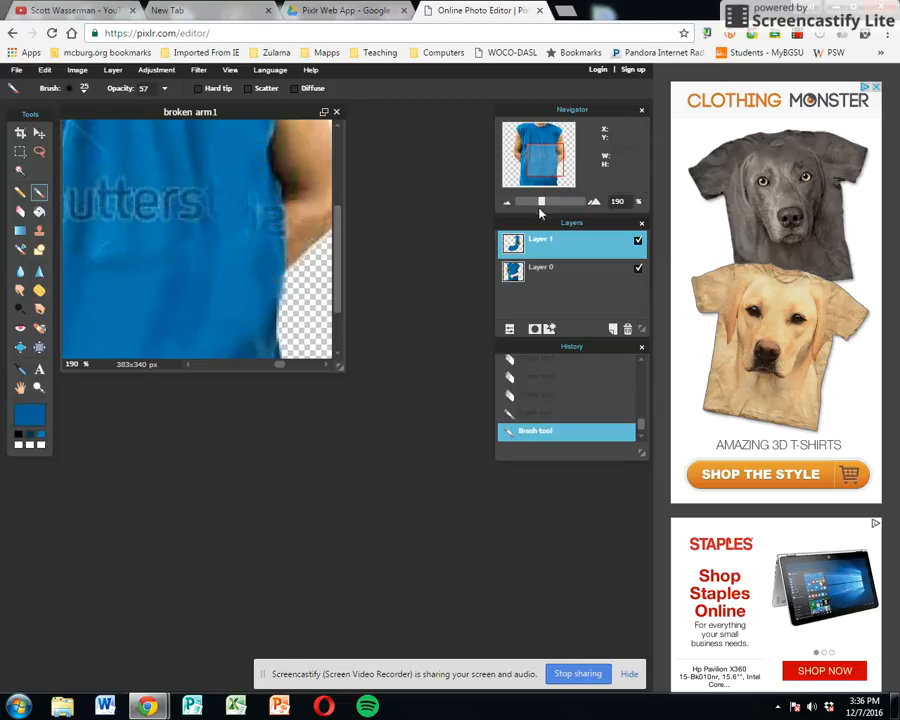
pyautogui.moveTo(541, 202); pyautogui.dragTo(528, 202)
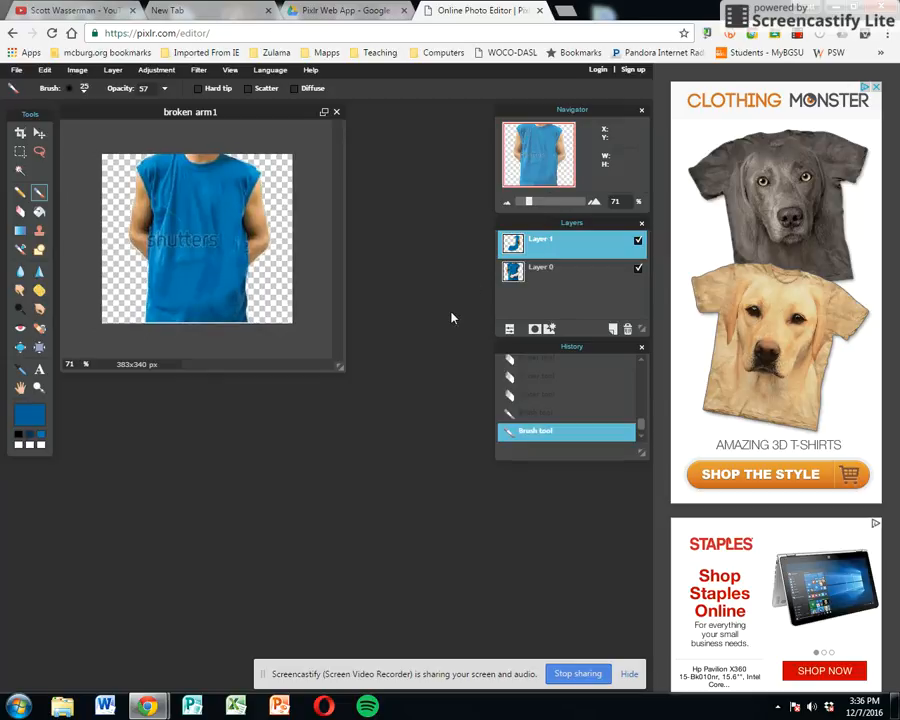